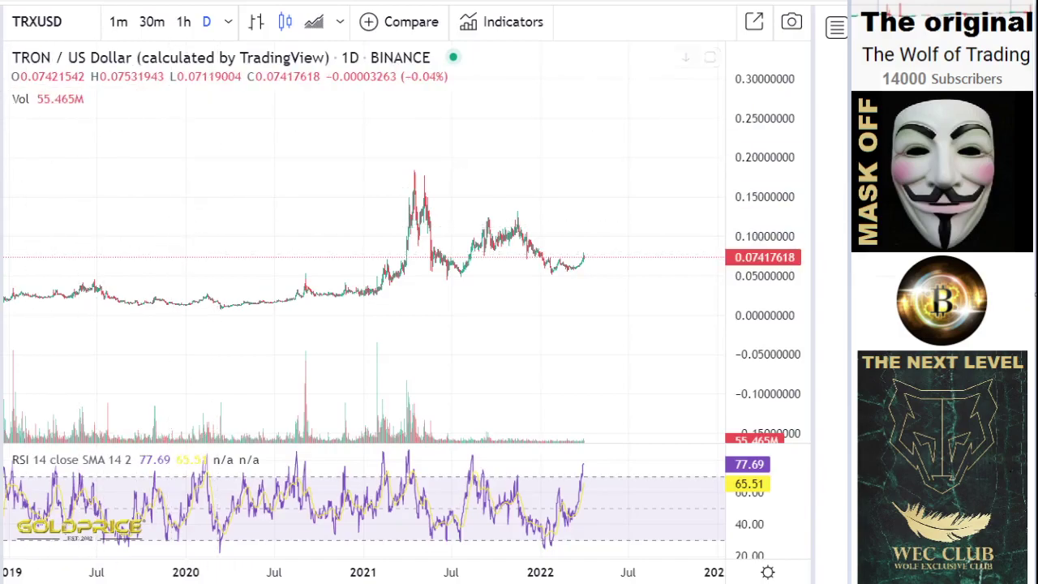
Draw a lower trend line under the TRXUSD lows from 28 Dec 2020 at about 0.0176 to 25 Sep 2022 at about 0.1136.
{"action": "left_click", "coordinate": [3, 63]}
{"action": "left_click", "coordinate": [73, 54]}
{"action": "left_click", "coordinate": [362, 301]}
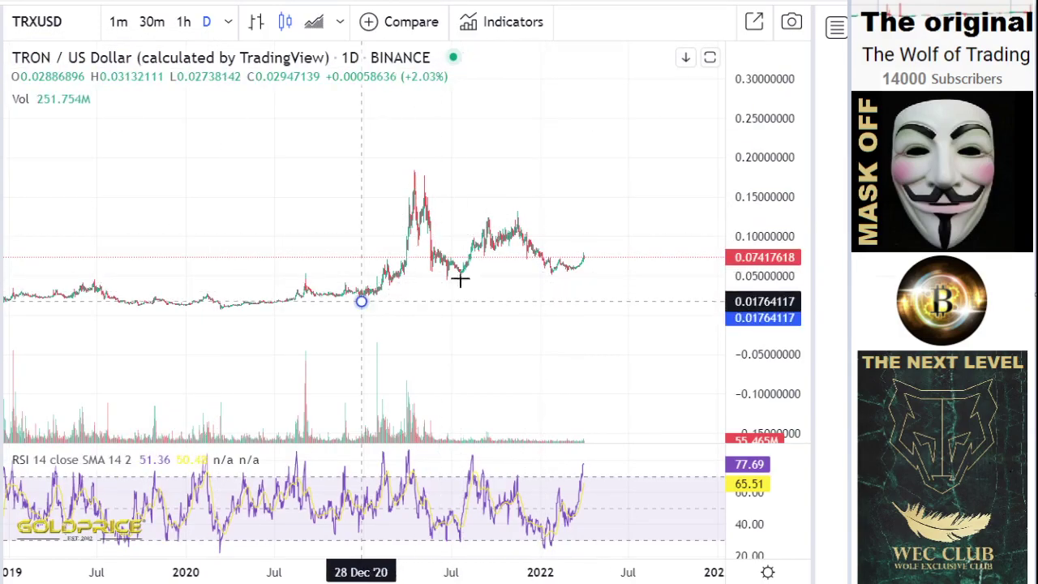
{"action": "left_click", "coordinate": [670, 225]}
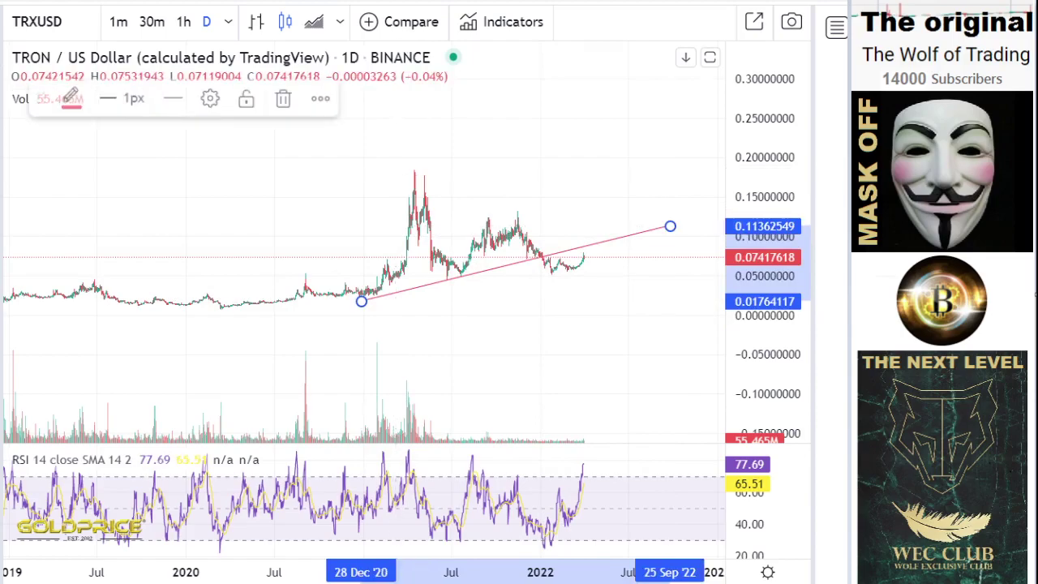
Draw an upper trend line across TRXUSD from 4 Apr 2020 at about 0.068 to 23 Jul 2022 at about 0.176.
{"action": "left_click", "coordinate": [8, 59]}
{"action": "left_click", "coordinate": [59, 55]}
{"action": "left_click", "coordinate": [231, 261]}
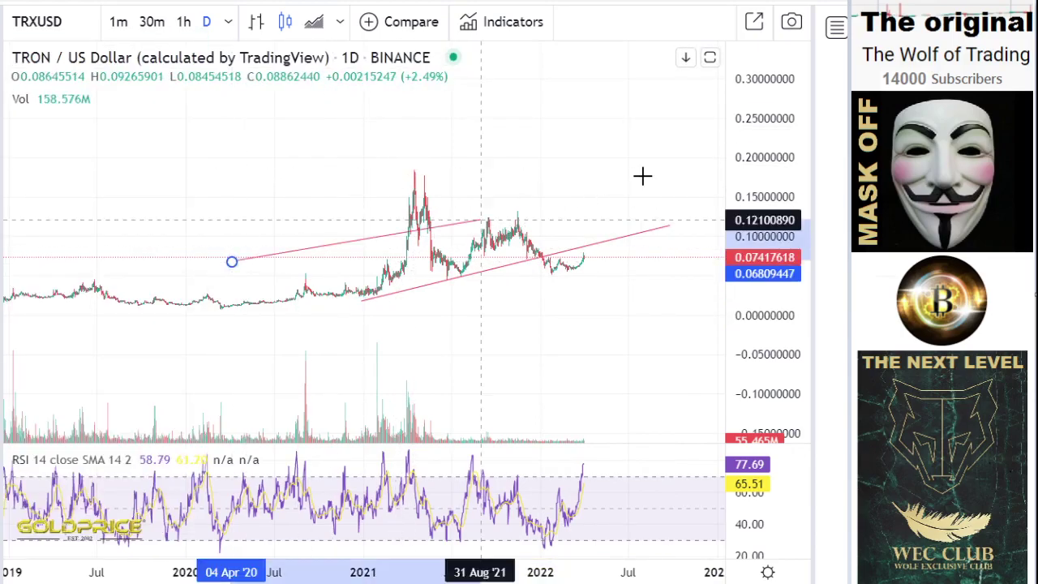
{"action": "left_click", "coordinate": [638, 176]}
Brush a forecast path from the latest TRXUSD candle, briefly up to the lower trend line, then down to about 0.017 by June 2022.
{"action": "scroll", "coordinate": [599, 328], "scroll_direction": "up", "scroll_amount": 3}
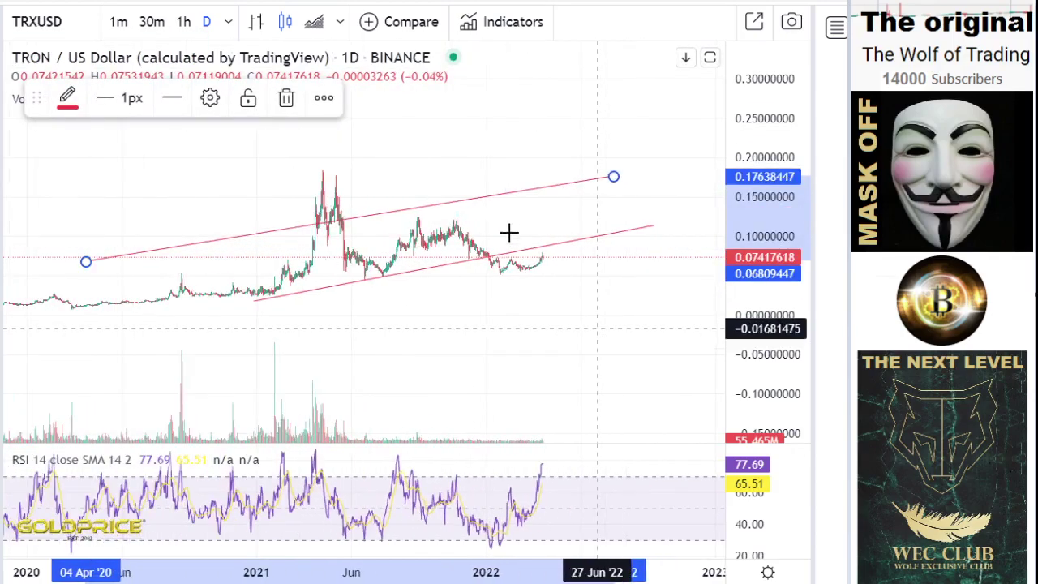
{"action": "left_click_drag", "start_coordinate": [747, 287], "coordinate": [746, 144]}
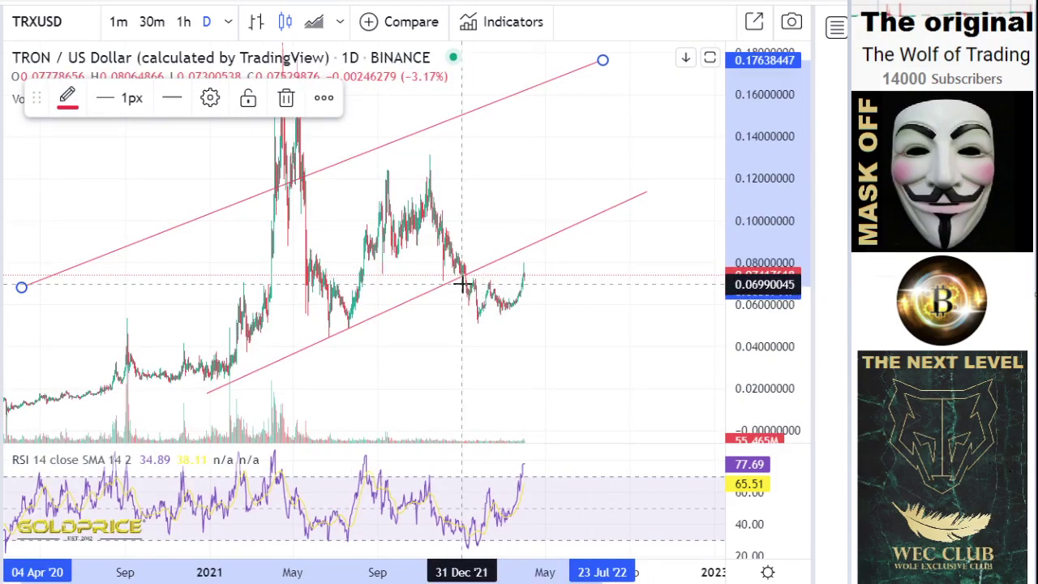
{"action": "scroll", "coordinate": [483, 286], "scroll_direction": "up", "scroll_amount": 3}
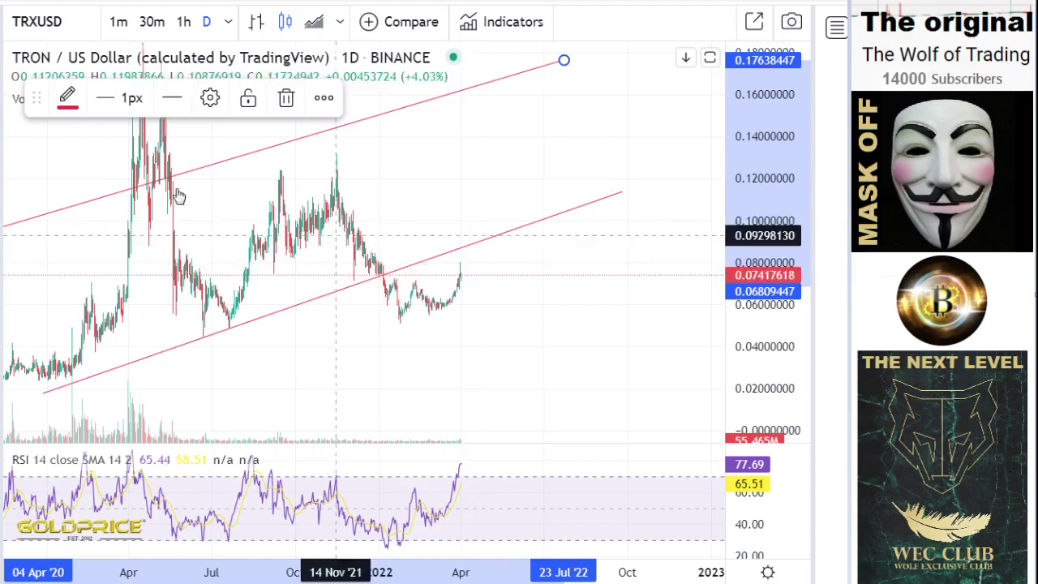
{"action": "left_click", "coordinate": [2, 133]}
{"action": "left_click", "coordinate": [43, 134]}
{"action": "mouse_move", "coordinate": [465, 277]}
{"action": "left_mouse_down"}
{"action": "mouse_move", "coordinate": [474, 244]}
{"action": "mouse_move", "coordinate": [516, 408]}
{"action": "left_mouse_up"}
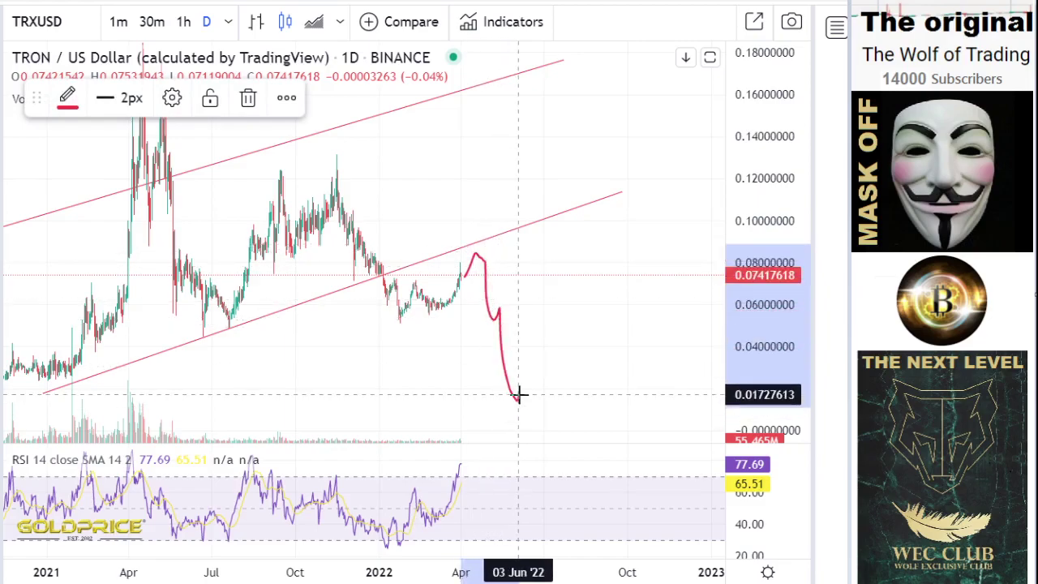
Switch the TRXUSD chart to the 1-week interval.
{"action": "scroll", "coordinate": [531, 395], "scroll_direction": "down", "scroll_amount": 5}
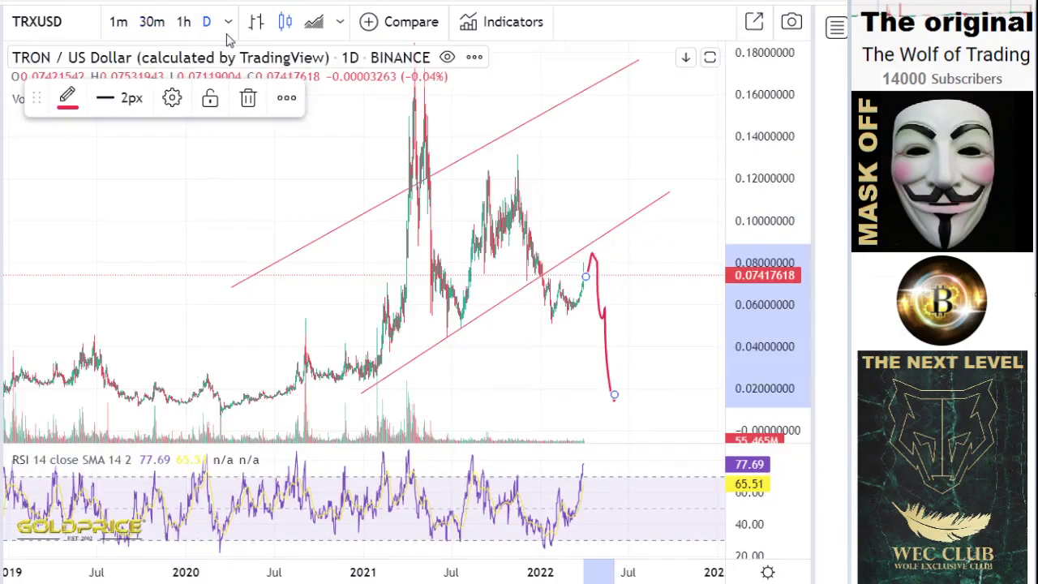
{"action": "left_click", "coordinate": [228, 22]}
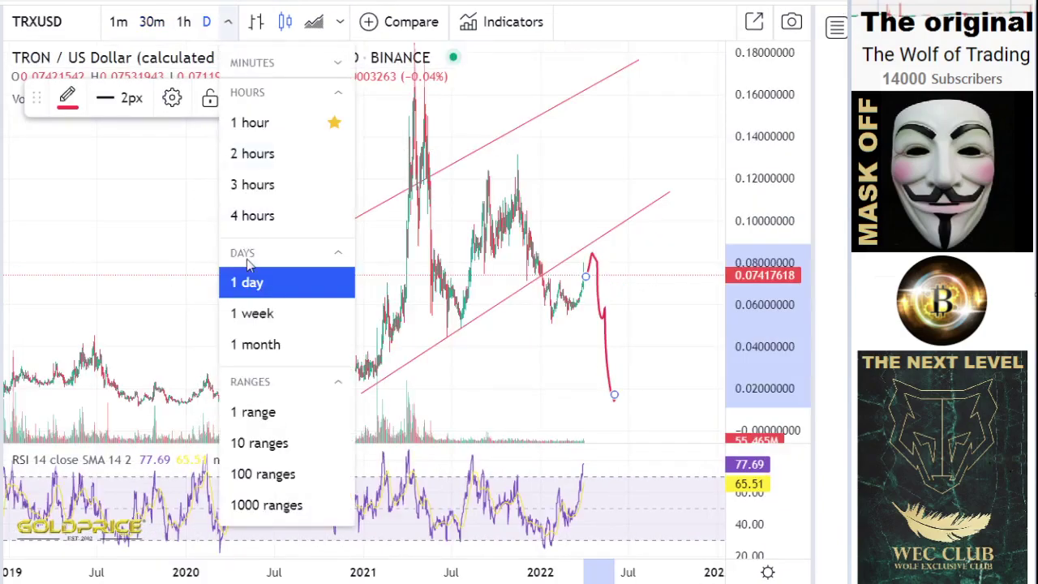
{"action": "left_click", "coordinate": [249, 313]}
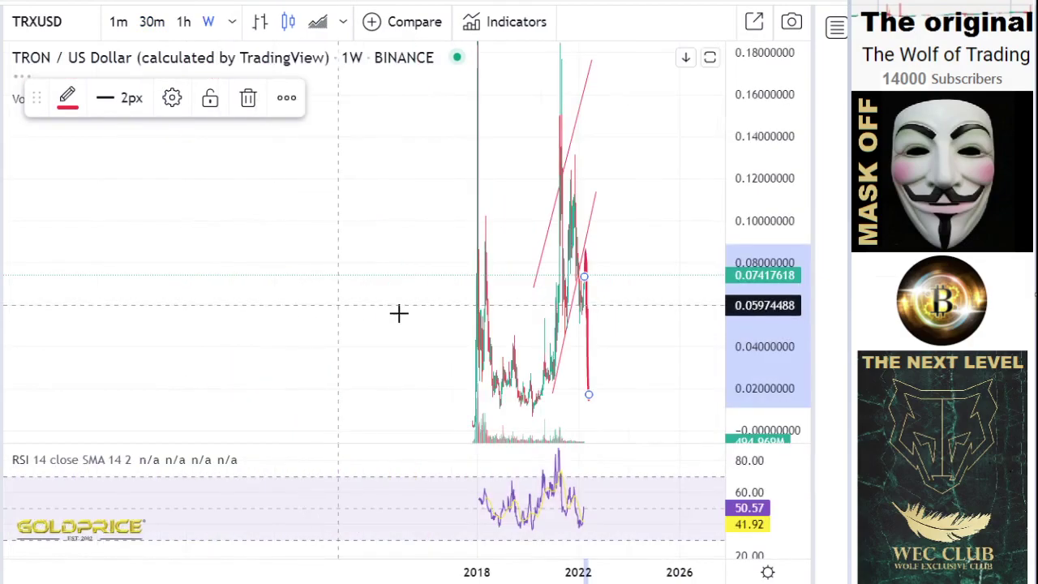
Draw a nearly horizontal support line along the TRXUSD lows, from about 0.016 in mid-2017 to about 0.0225 on 17 Jul 2023.
{"action": "scroll", "coordinate": [598, 316], "scroll_direction": "up", "scroll_amount": 5}
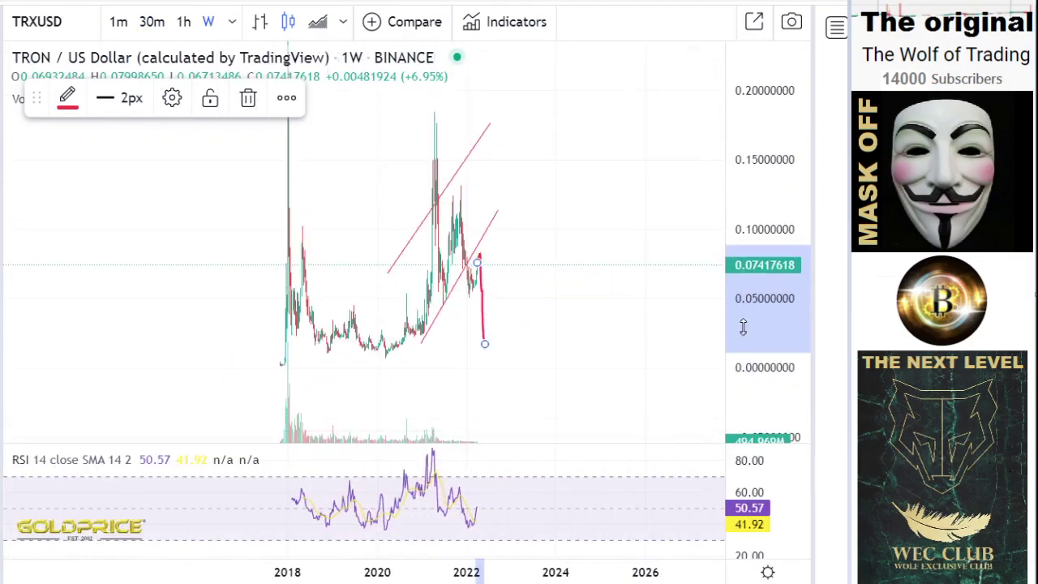
{"action": "scroll", "coordinate": [543, 352], "scroll_direction": "up", "scroll_amount": 4}
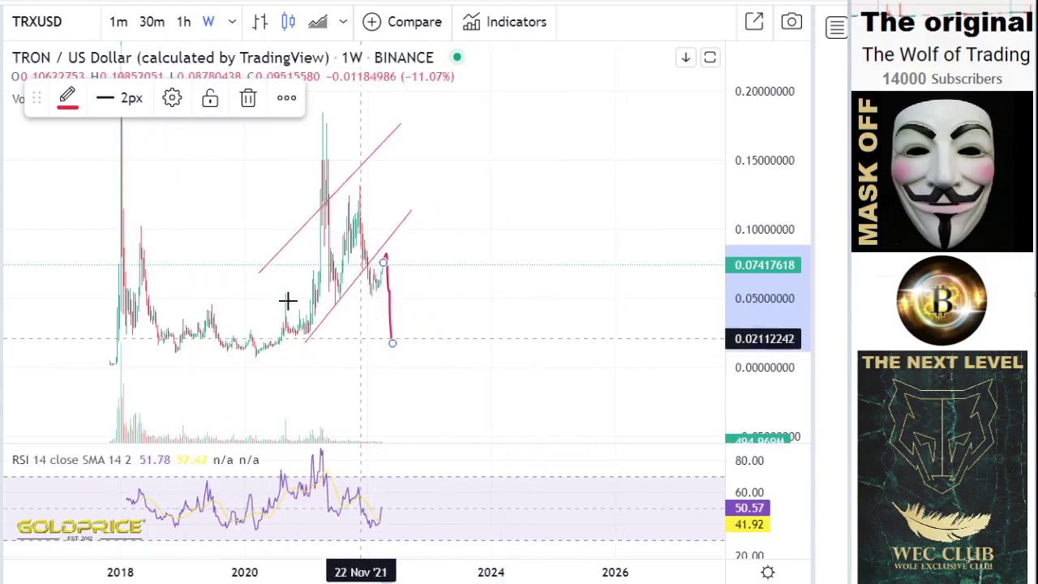
{"action": "left_click", "coordinate": [2, 63]}
{"action": "left_click", "coordinate": [67, 73]}
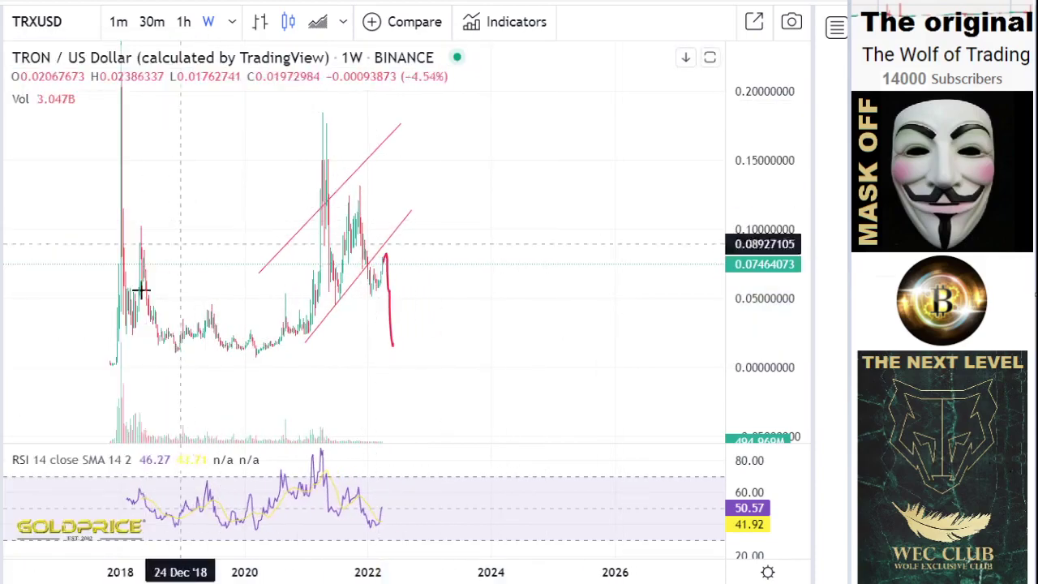
{"action": "left_click", "coordinate": [464, 338]}
Brush a wavy recovery path from the support line at the end of the drop up to about 0.238 in mid-2025.
{"action": "scroll", "coordinate": [487, 361], "scroll_direction": "down", "scroll_amount": 1}
{"action": "scroll", "coordinate": [514, 357], "scroll_direction": "down", "scroll_amount": 1}
{"action": "left_click_drag", "start_coordinate": [760, 150], "coordinate": [733, 354]}
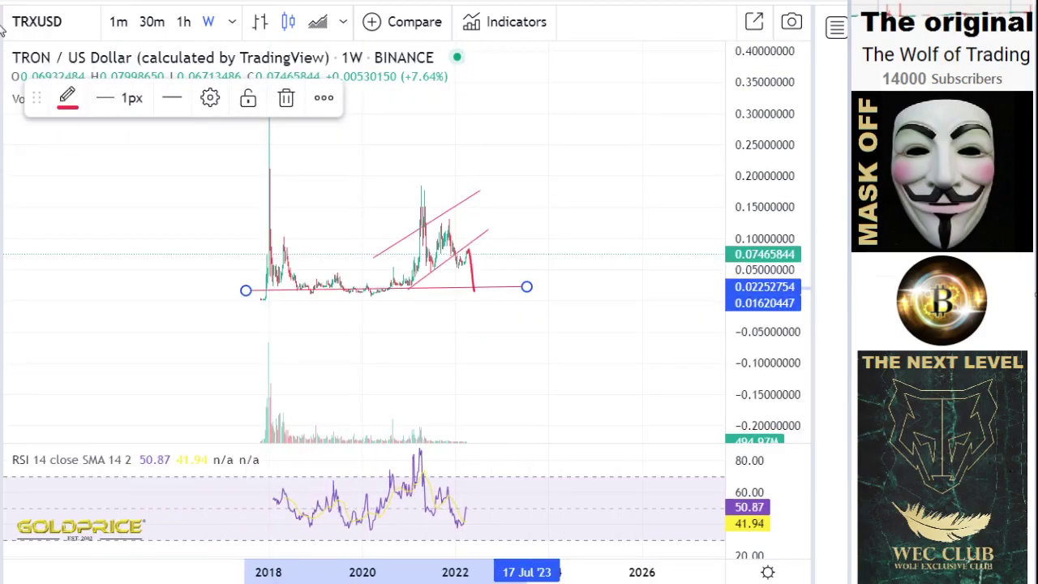
{"action": "left_click_drag", "start_coordinate": [487, 328], "coordinate": [393, 331]}
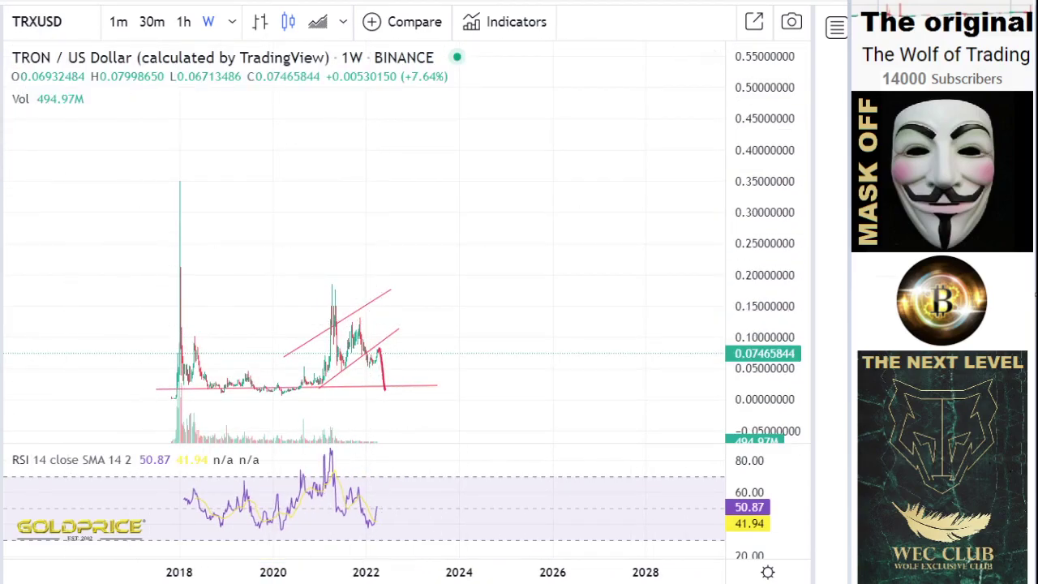
{"action": "mouse_move", "coordinate": [387, 382]}
{"action": "left_mouse_down"}
{"action": "mouse_move", "coordinate": [438, 341]}
{"action": "mouse_move", "coordinate": [469, 356]}
{"action": "mouse_move", "coordinate": [487, 347]}
{"action": "mouse_move", "coordinate": [526, 248]}
{"action": "left_mouse_up"}
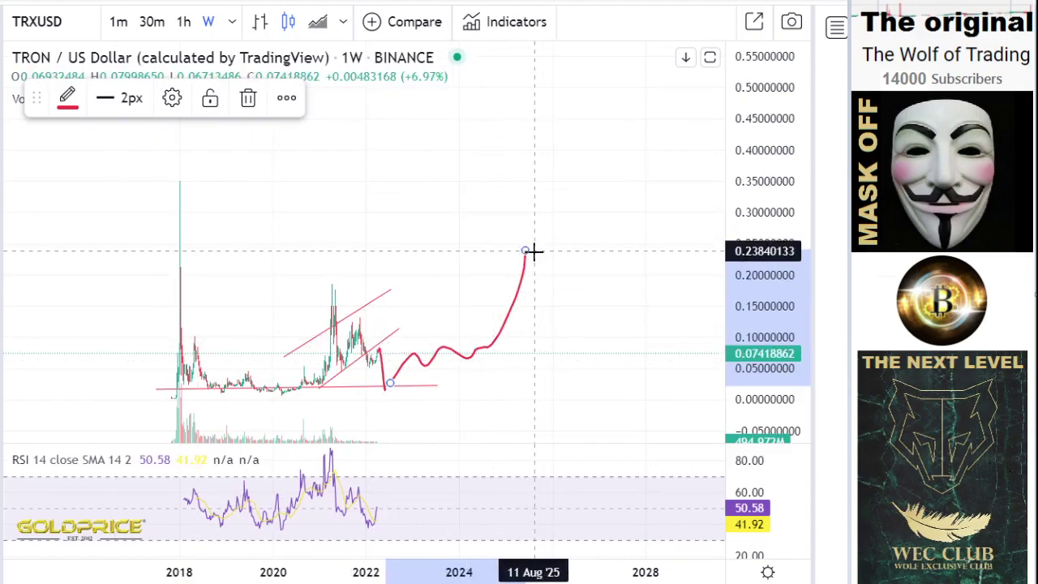
Go to the BTCUSD chart, set it to the 4-hour interval and return to the plain cursor.
{"action": "scroll", "coordinate": [560, 299], "scroll_direction": "down", "scroll_amount": 5}
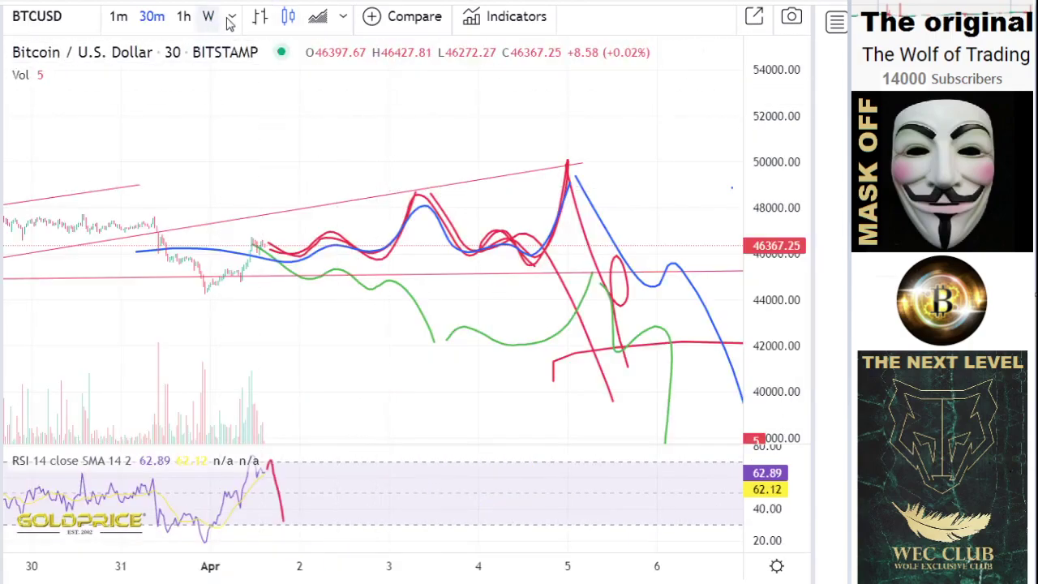
{"action": "left_click", "coordinate": [231, 17]}
{"action": "left_click", "coordinate": [283, 213]}
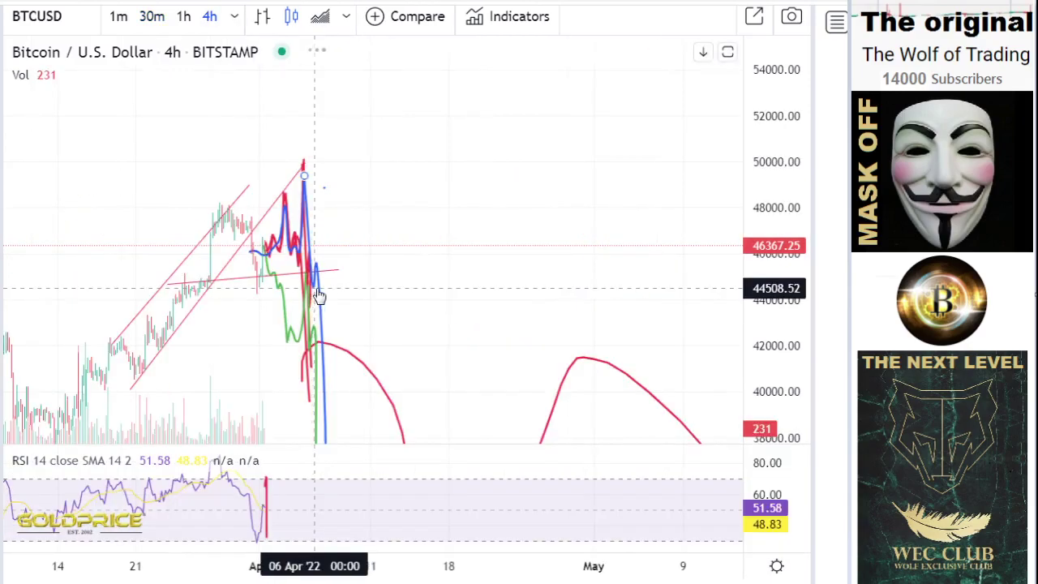
{"action": "left_click", "coordinate": [1, 25]}
{"action": "left_click", "coordinate": [16, 24]}
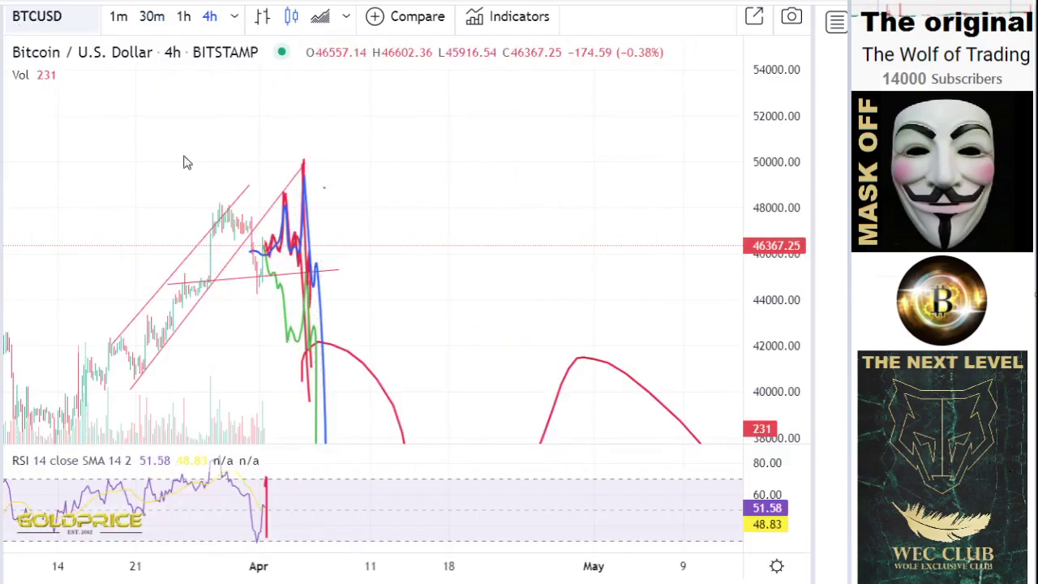
Enlarge the RSI pane below the BTCUSD 4-hour chart.
{"action": "left_click_drag", "start_coordinate": [470, 270], "coordinate": [747, 364]}
{"action": "scroll", "coordinate": [640, 289], "scroll_direction": "up", "scroll_amount": 2}
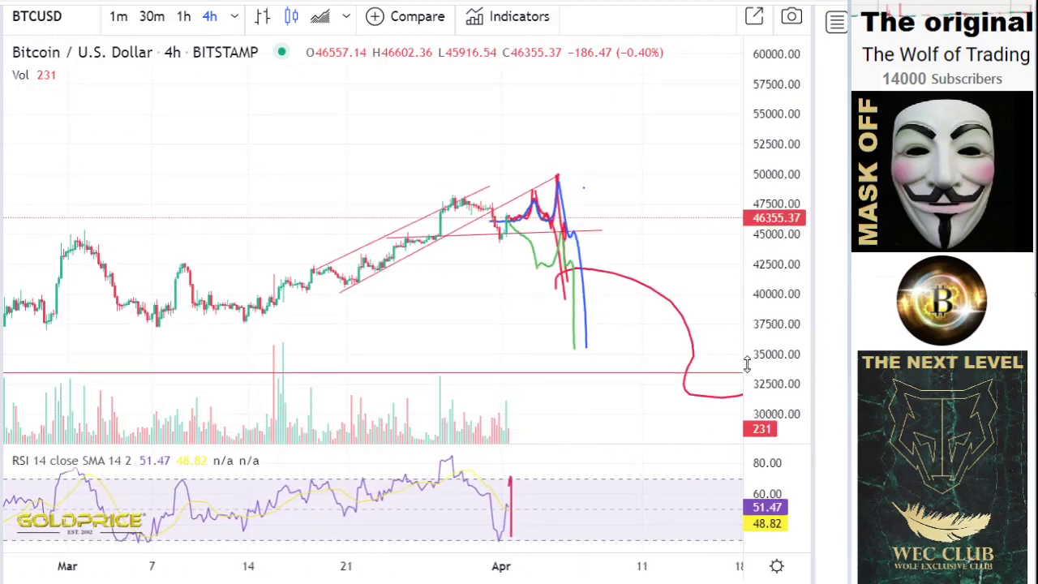
{"action": "scroll", "coordinate": [747, 365], "scroll_direction": "up", "scroll_amount": 3}
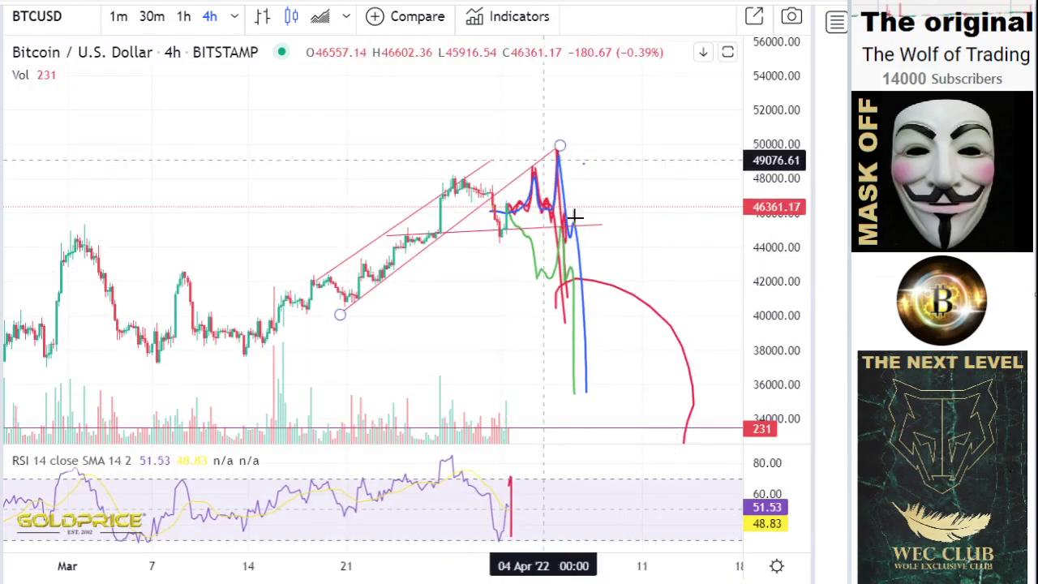
{"action": "scroll", "coordinate": [568, 386], "scroll_direction": "down", "scroll_amount": 5}
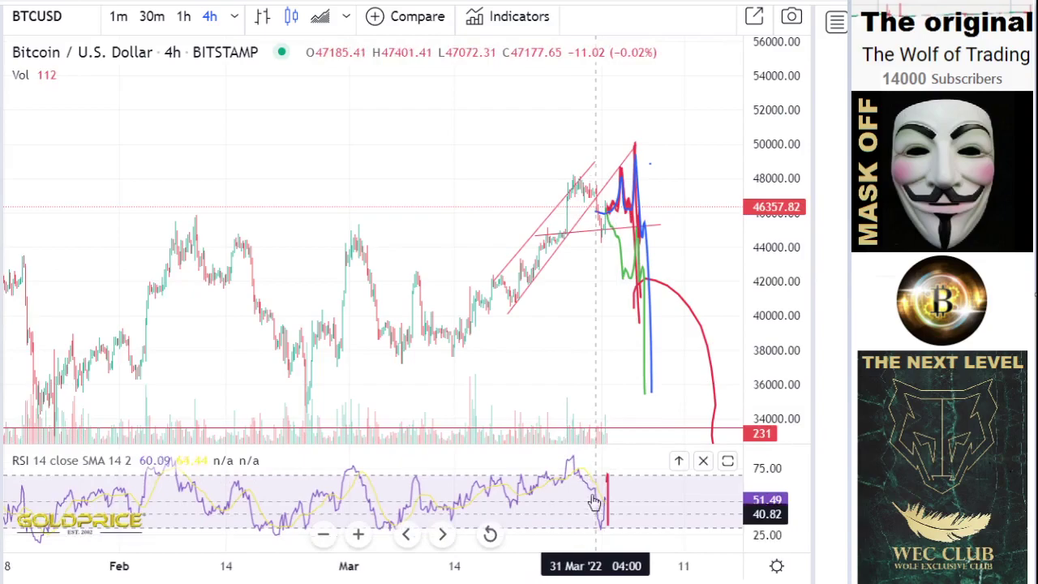
{"action": "scroll", "coordinate": [596, 523], "scroll_direction": "up", "scroll_amount": 2}
{"action": "scroll", "coordinate": [596, 523], "scroll_direction": "up", "scroll_amount": 3}
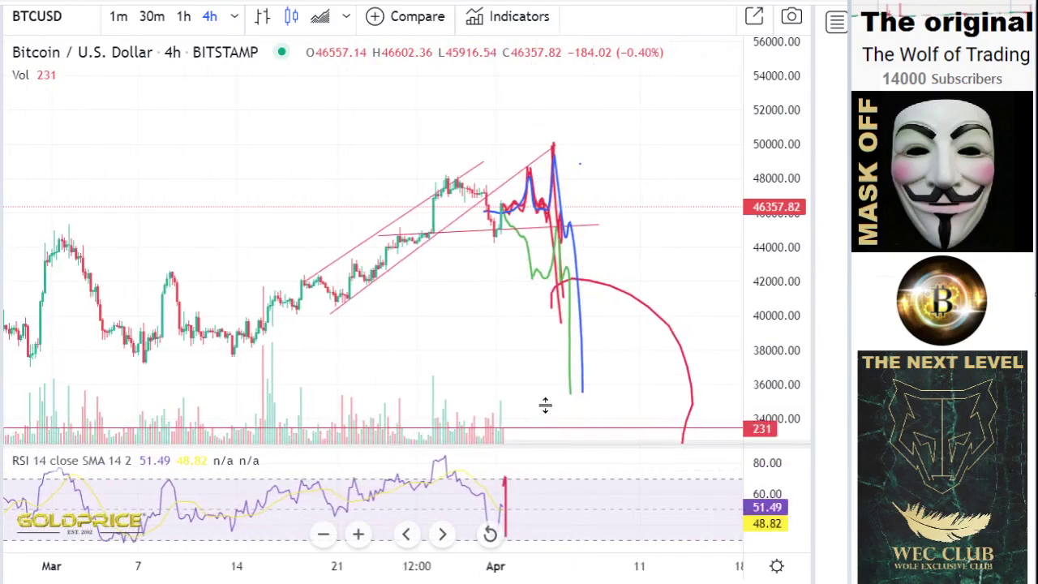
{"action": "left_click_drag", "start_coordinate": [545, 406], "coordinate": [563, 357]}
Brush a wavy forecast in the RSI pane from the latest reading, ending at about 33 shortly after 5 April.
{"action": "scroll", "coordinate": [484, 454], "scroll_direction": "up", "scroll_amount": 3}
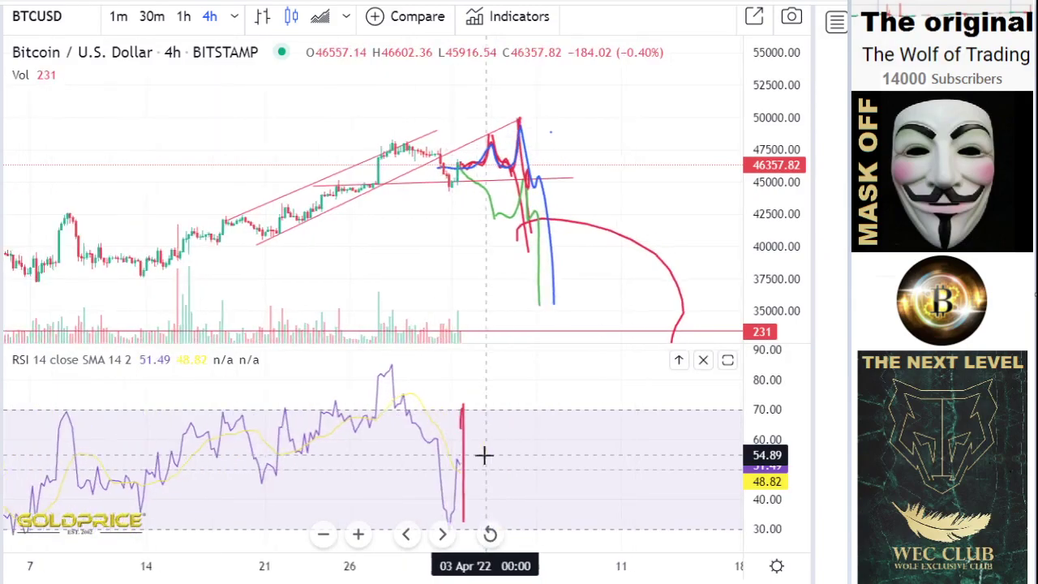
{"action": "scroll", "coordinate": [484, 454], "scroll_direction": "up", "scroll_amount": 2}
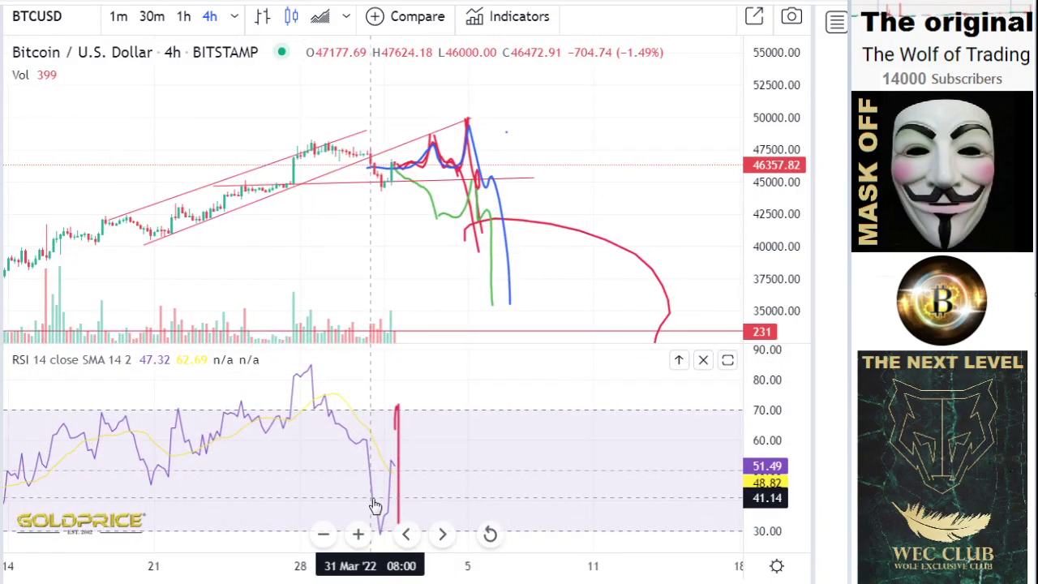
{"action": "left_click", "coordinate": [3, 127]}
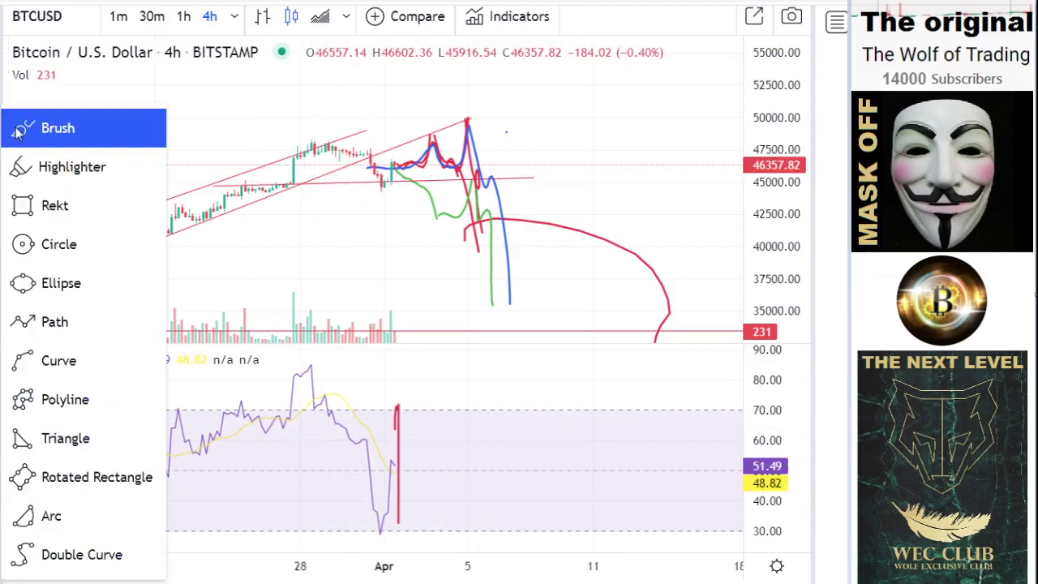
{"action": "left_click", "coordinate": [18, 127]}
{"action": "mouse_move", "coordinate": [399, 464]}
{"action": "left_mouse_down"}
{"action": "mouse_move", "coordinate": [499, 495]}
{"action": "mouse_move", "coordinate": [509, 523]}
{"action": "left_mouse_up"}
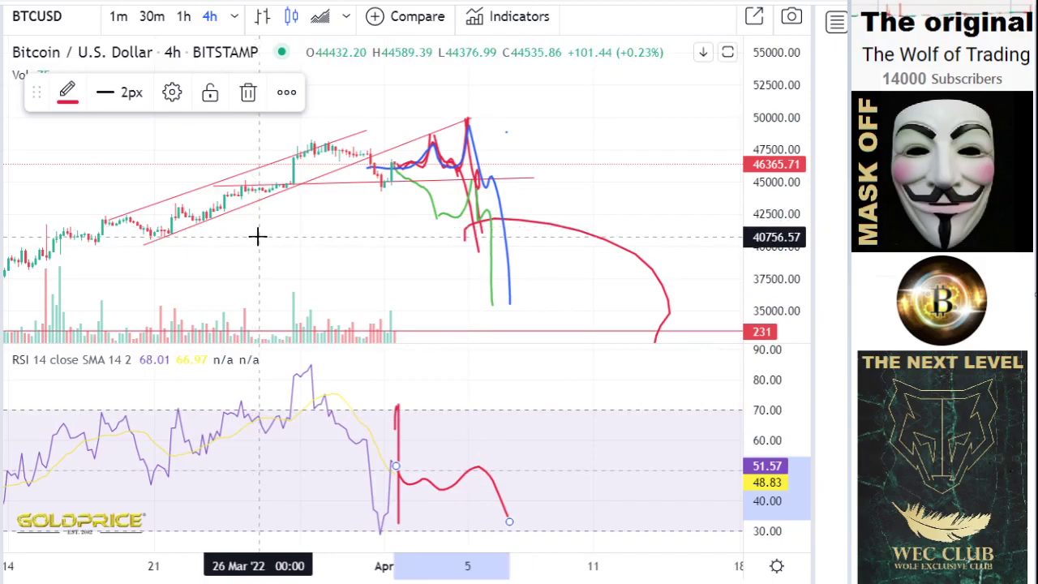
Switch the BTCUSD chart to the 1-day interval.
{"action": "left_click", "coordinate": [235, 18]}
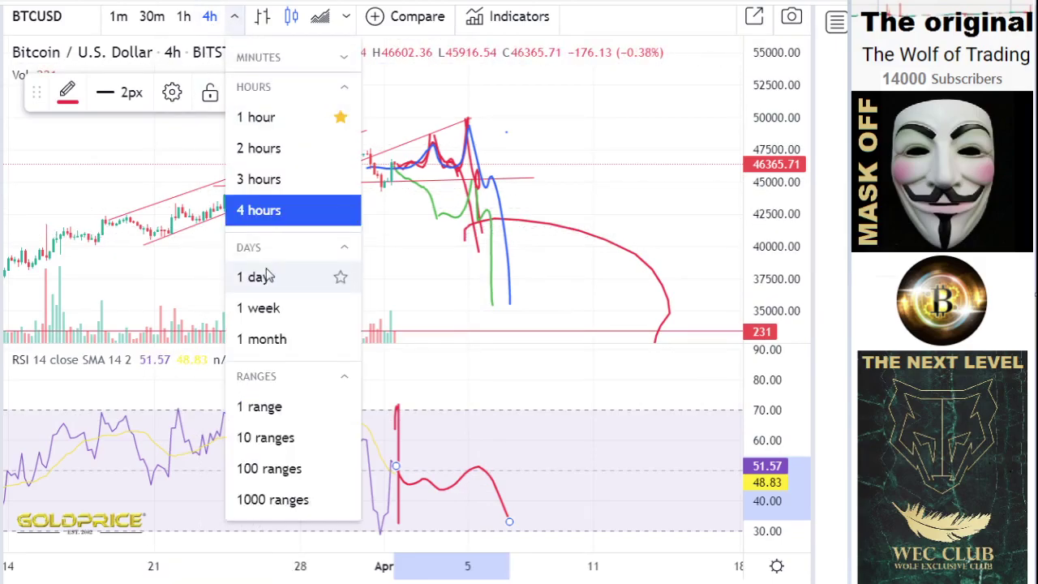
{"action": "left_click", "coordinate": [271, 276]}
{"action": "scroll", "coordinate": [381, 277], "scroll_direction": "down", "scroll_amount": 5}
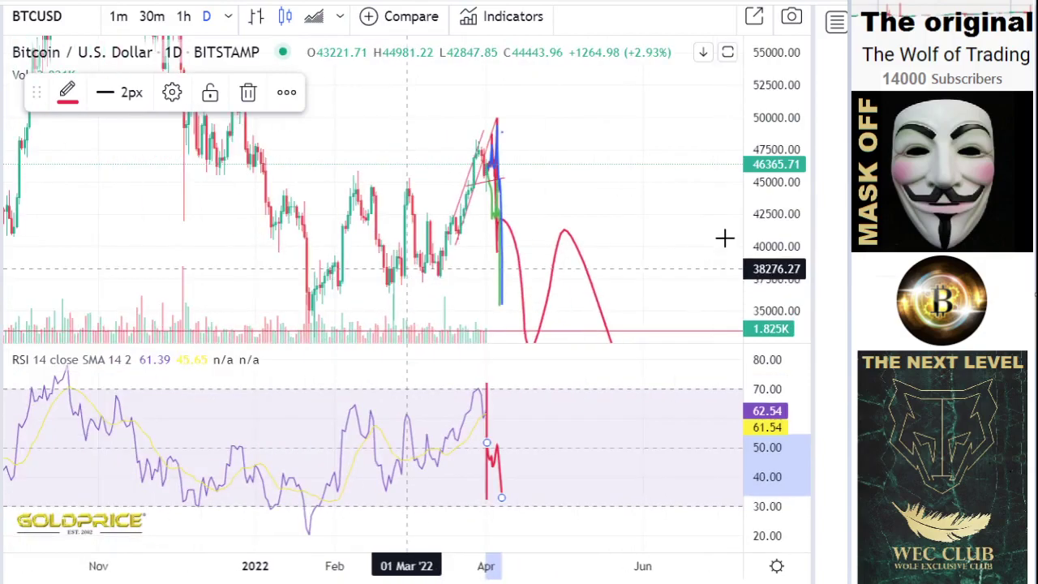
Examine the daily BTCUSD chart, following the drawn forecast paths relative to the horizontal support line and the RSI.
{"action": "left_click_drag", "start_coordinate": [756, 208], "coordinate": [758, 304]}
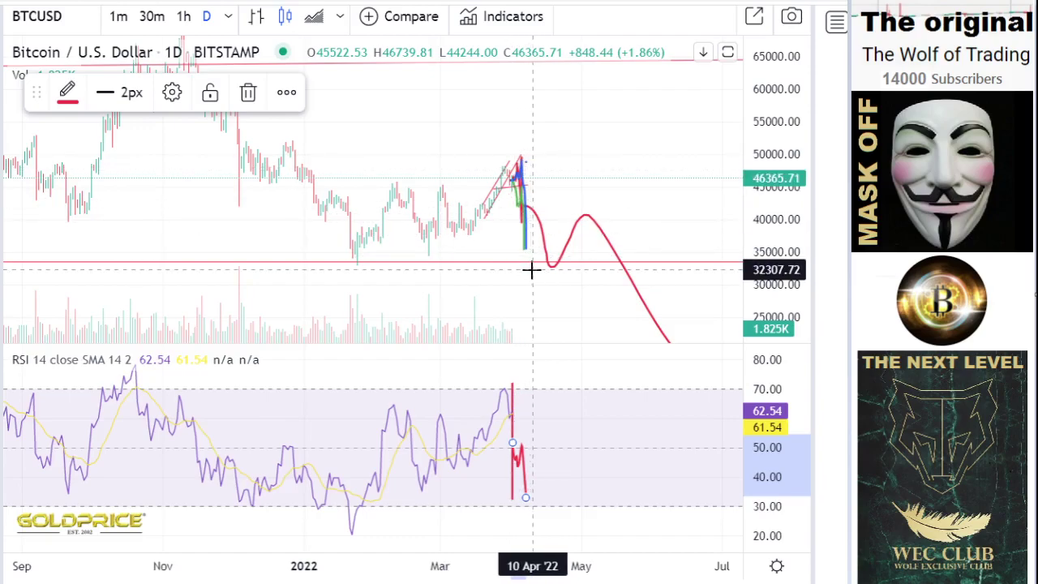
{"action": "scroll", "coordinate": [549, 271], "scroll_direction": "down", "scroll_amount": 3}
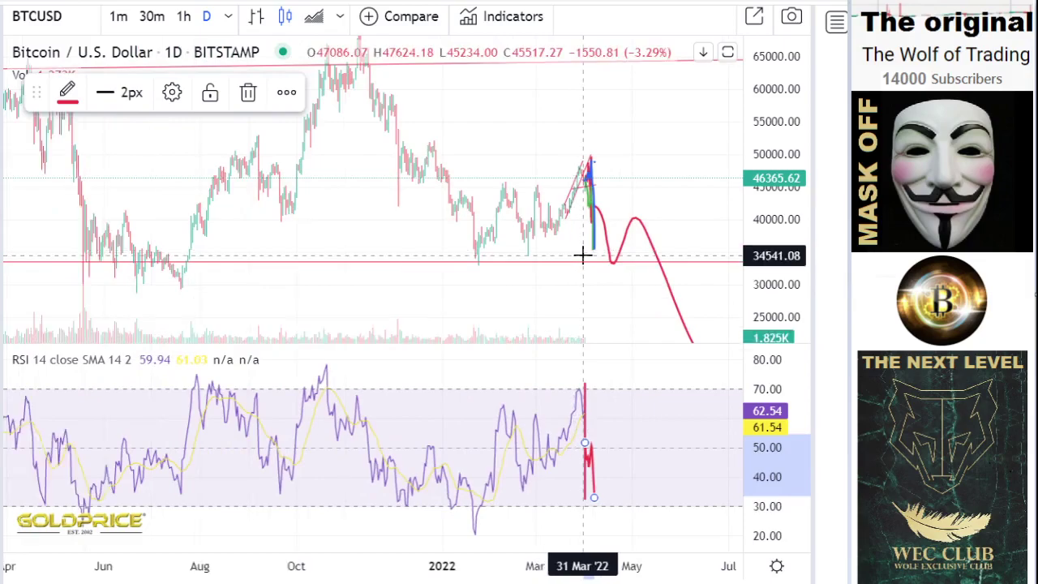
{"action": "scroll", "coordinate": [583, 256], "scroll_direction": "down", "scroll_amount": 3}
{"action": "left_click_drag", "start_coordinate": [772, 298], "coordinate": [772, 302]}
{"action": "left_click", "coordinate": [3, 30]}
{"action": "left_click", "coordinate": [31, 29]}
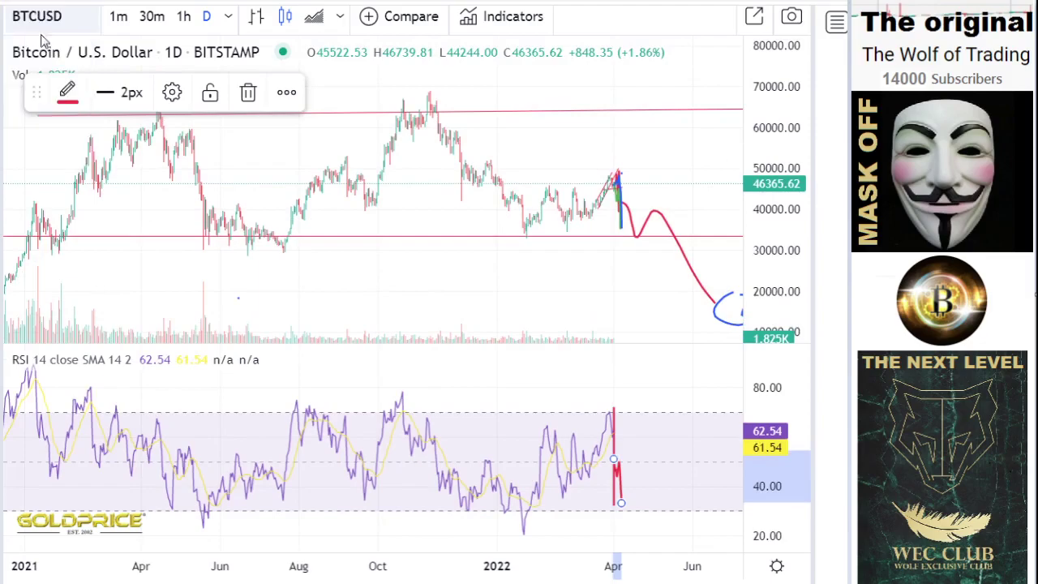
{"action": "left_click_drag", "start_coordinate": [440, 262], "coordinate": [386, 291]}
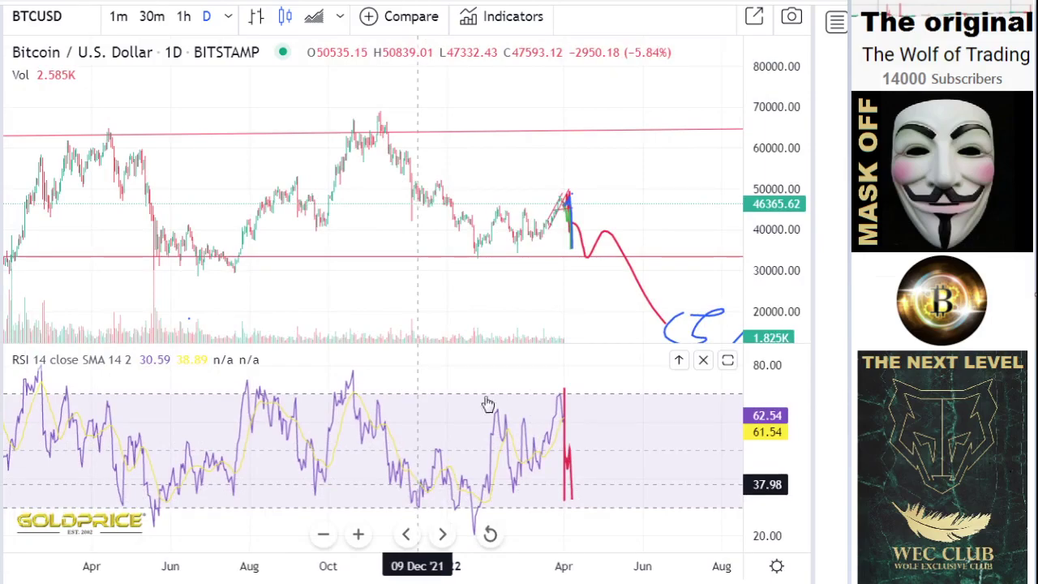
{"action": "left_click_drag", "start_coordinate": [497, 279], "coordinate": [435, 235]}
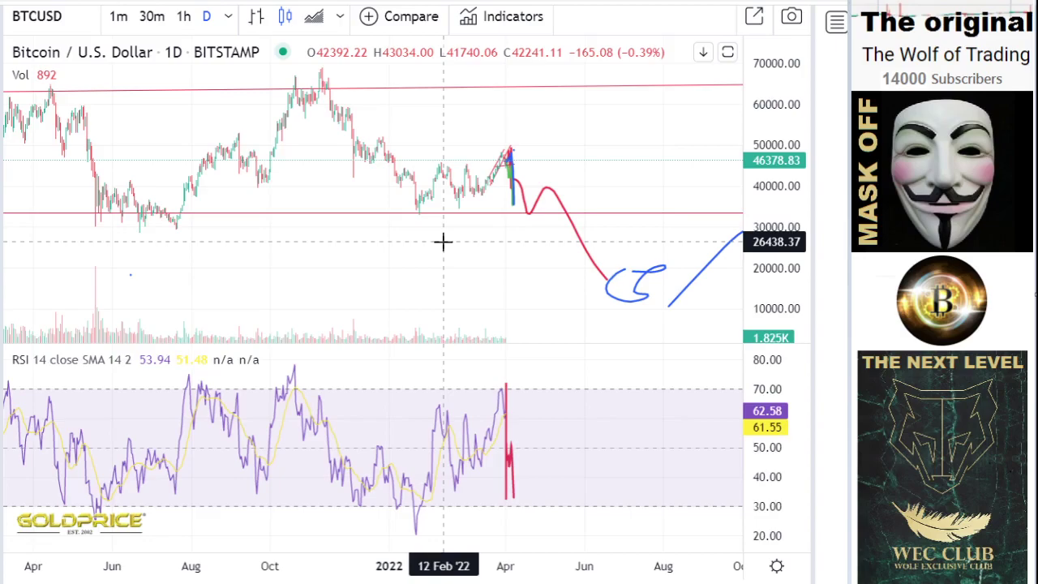
{"action": "left_click_drag", "start_coordinate": [432, 253], "coordinate": [382, 309]}
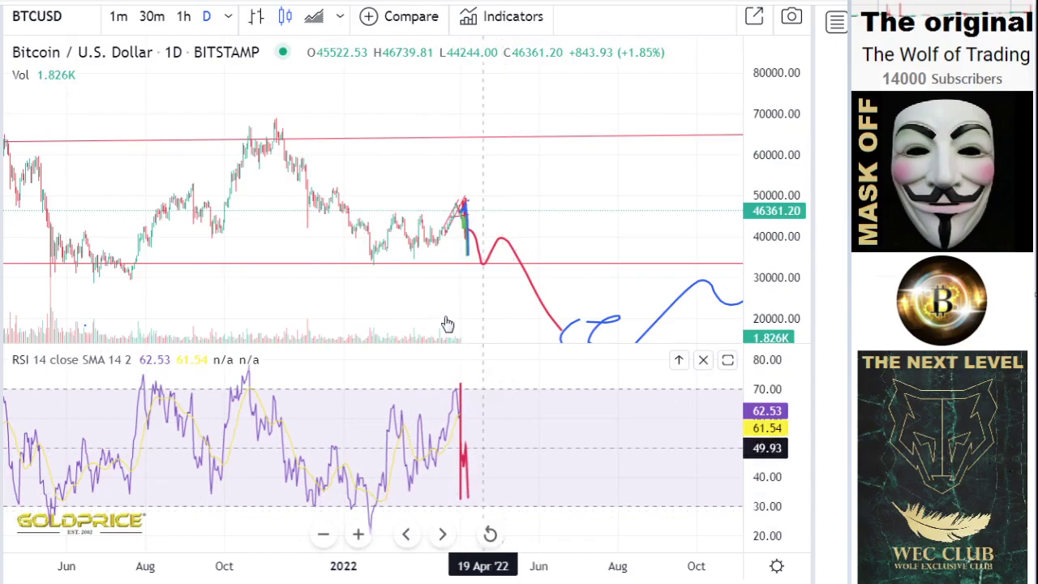
Examine the daily BTCUSD price history from 2019 onward, comparing it with the horizontal support line and the forecast paths reaching into 2023.
{"action": "left_click_drag", "start_coordinate": [457, 296], "coordinate": [516, 237]}
{"action": "scroll", "coordinate": [516, 237], "scroll_direction": "down", "scroll_amount": 6}
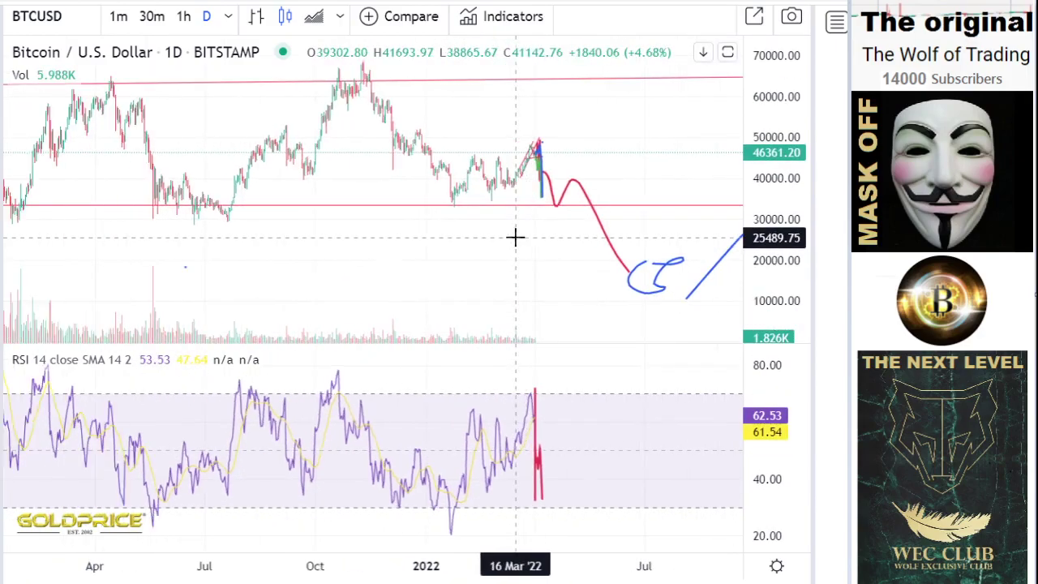
{"action": "scroll", "coordinate": [515, 237], "scroll_direction": "down", "scroll_amount": 4}
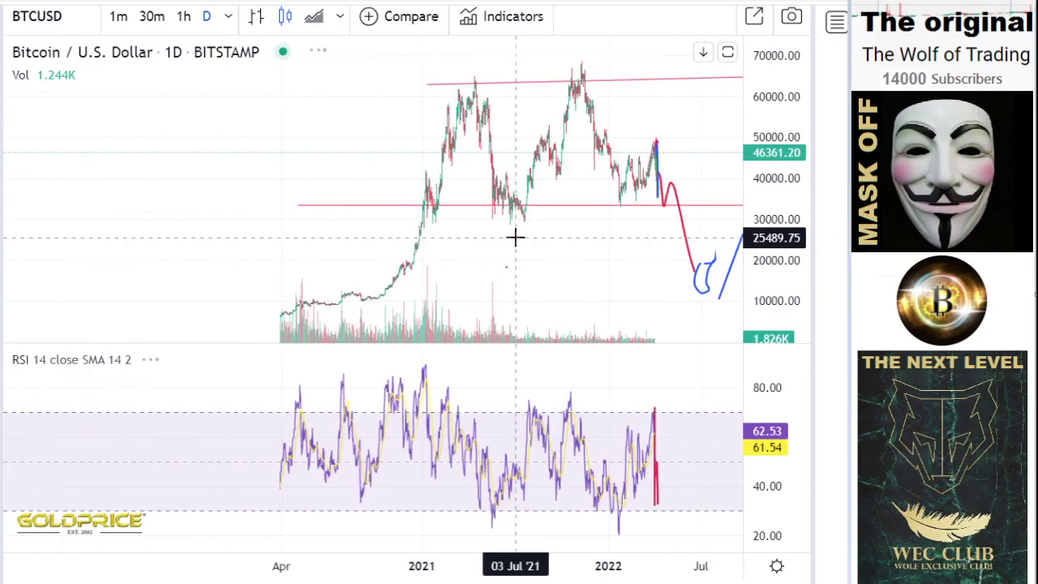
{"action": "left_click_drag", "start_coordinate": [516, 240], "coordinate": [537, 222]}
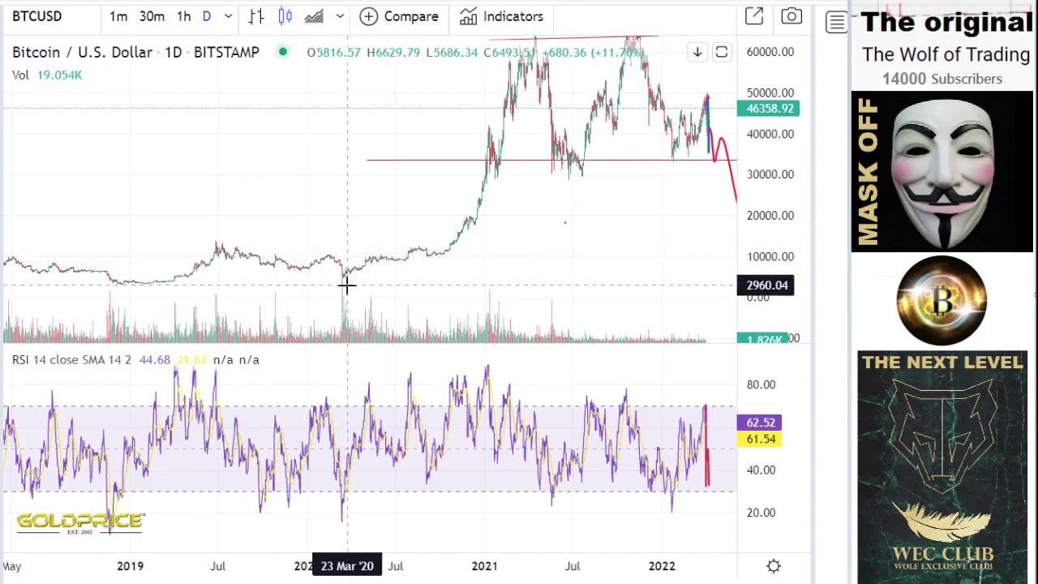
{"action": "mouse_move", "coordinate": [438, 272]}
{"action": "left_mouse_down"}
{"action": "mouse_move", "coordinate": [309, 270]}
{"action": "mouse_move", "coordinate": [267, 254]}
{"action": "mouse_move", "coordinate": [203, 271]}
{"action": "left_mouse_up"}
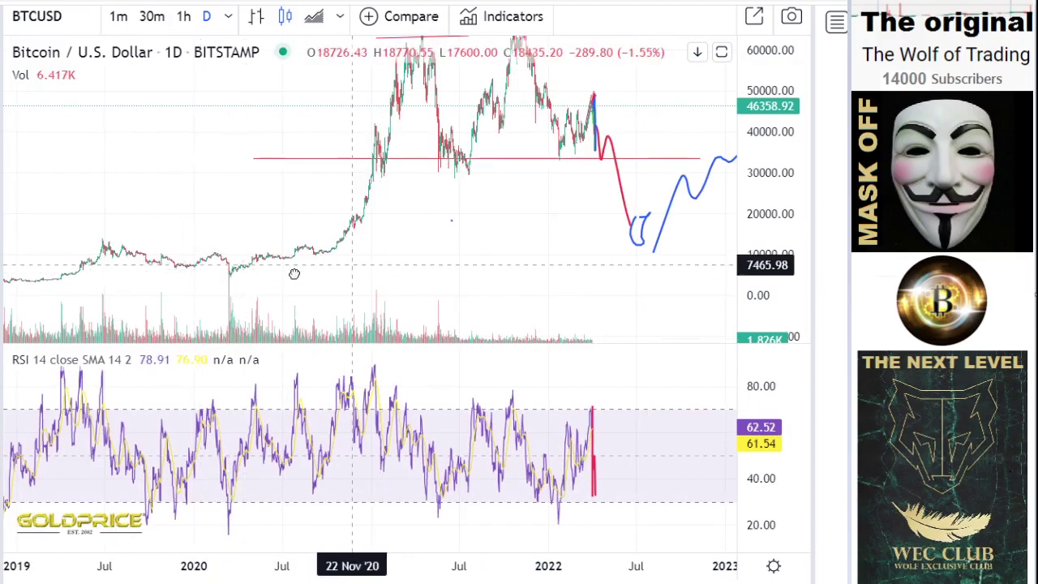
{"action": "left_click_drag", "start_coordinate": [428, 234], "coordinate": [370, 241]}
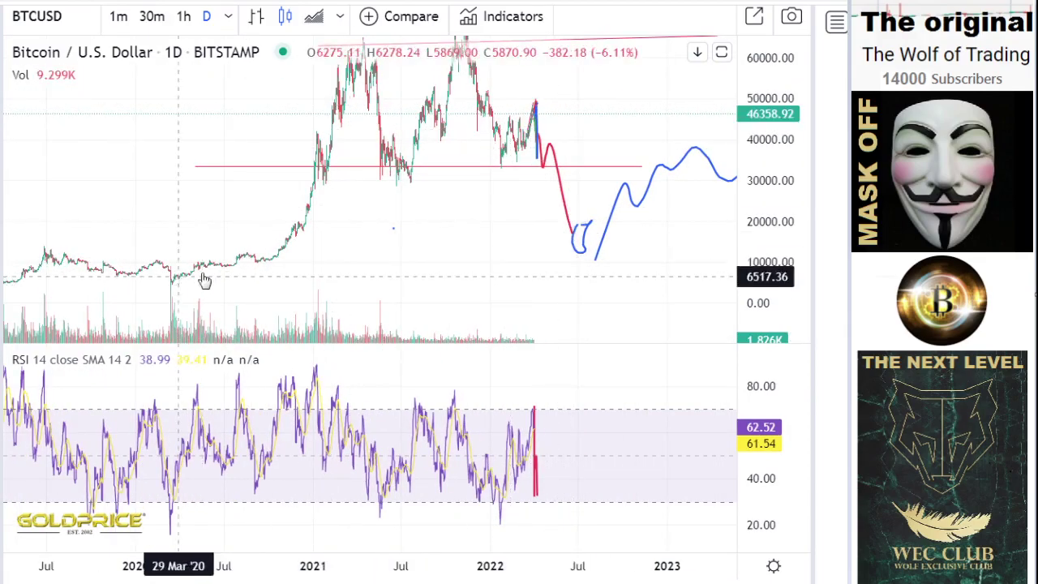
{"action": "left_click_drag", "start_coordinate": [597, 277], "coordinate": [270, 339]}
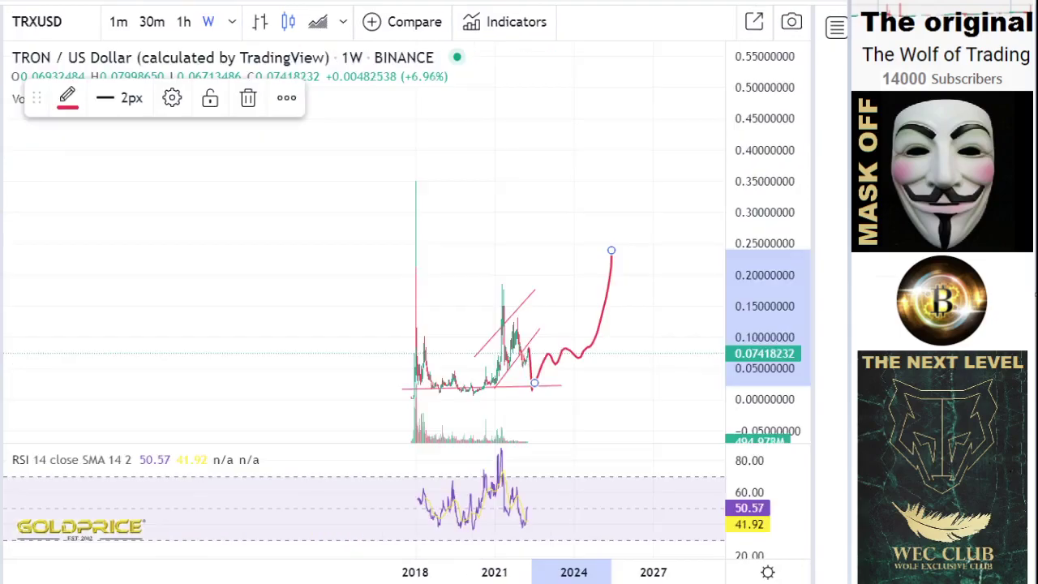
Deselect the brushed forecast on the weekly TRXUSD chart and examine its path relative to the trend lines and the 2018 peak.
{"action": "scroll", "coordinate": [719, 309], "scroll_direction": "up", "scroll_amount": 2}
{"action": "scroll", "coordinate": [391, 337], "scroll_direction": "up", "scroll_amount": 2}
{"action": "left_click", "coordinate": [2, 22]}
{"action": "left_click", "coordinate": [28, 26]}
{"action": "left_click_drag", "start_coordinate": [589, 375], "coordinate": [599, 332]}
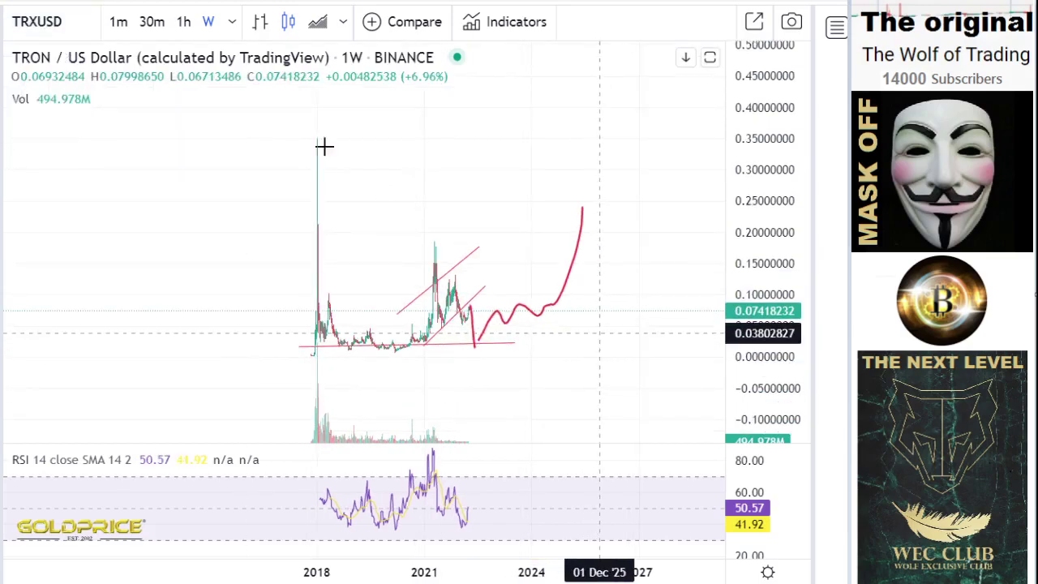
Switch the TRXUSD chart to the 1-hour interval and enlarge the price scale around the March to early April candles.
{"action": "left_click", "coordinate": [183, 22]}
{"action": "left_click_drag", "start_coordinate": [794, 382], "coordinate": [687, 58]}
{"action": "left_click_drag", "start_coordinate": [759, 352], "coordinate": [726, 162]}
{"action": "left_click_drag", "start_coordinate": [543, 313], "coordinate": [568, 149]}
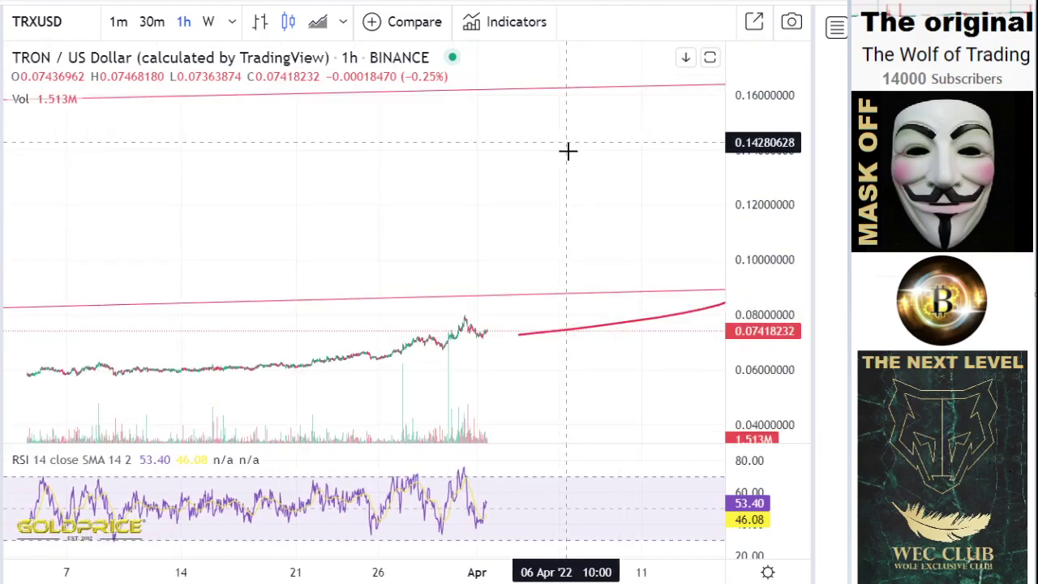
{"action": "left_click_drag", "start_coordinate": [763, 384], "coordinate": [723, 97]}
{"action": "left_click_drag", "start_coordinate": [594, 293], "coordinate": [606, 67]}
{"action": "scroll", "coordinate": [675, 348], "scroll_direction": "up", "scroll_amount": 3}
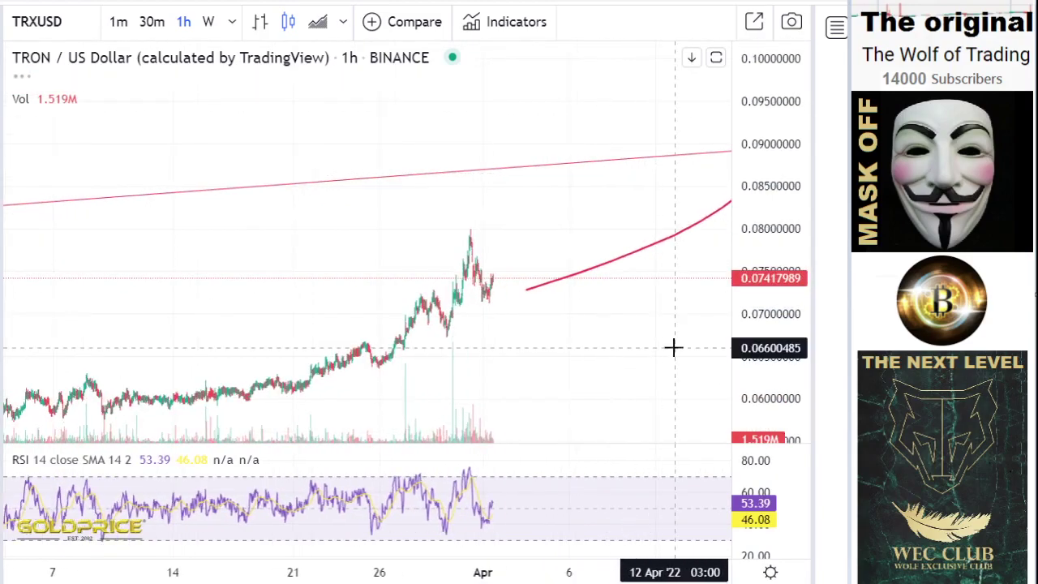
{"action": "left_click_drag", "start_coordinate": [663, 336], "coordinate": [730, 246]}
{"action": "left_click_drag", "start_coordinate": [781, 334], "coordinate": [781, 300]}
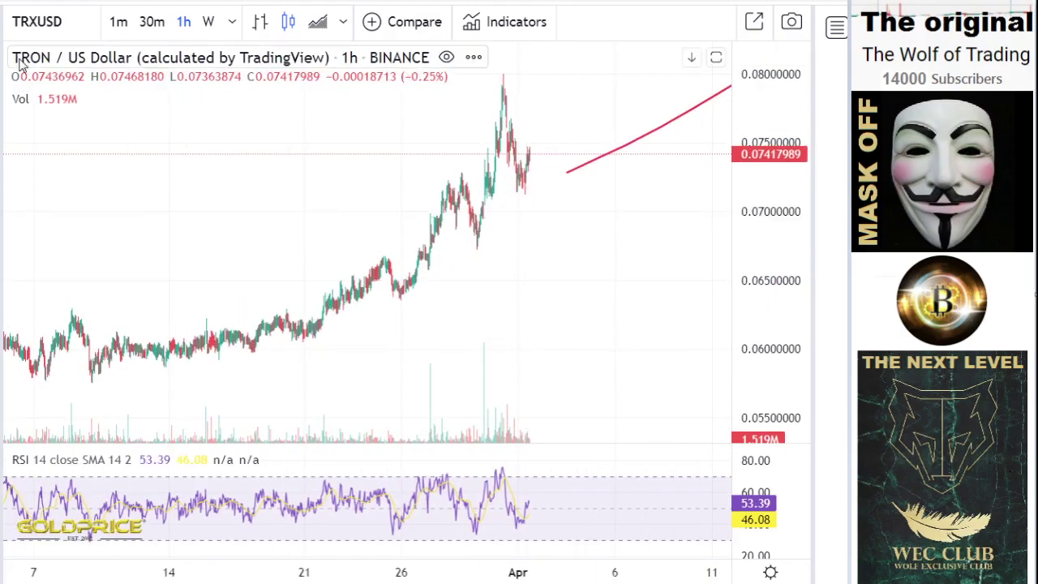
Draw two rising trend lines around the late-March TRXUSD rally, the lower from about 0.0676 on 30 March, the upper from about 0.0677 to 0.0804.
{"action": "left_click", "coordinate": [480, 245]}
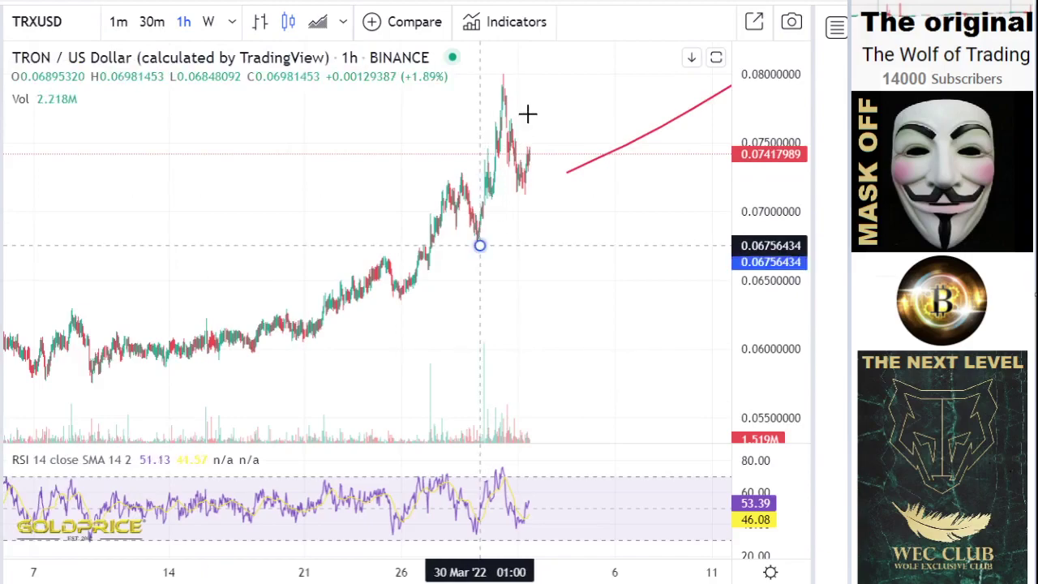
{"action": "left_click", "coordinate": [538, 94]}
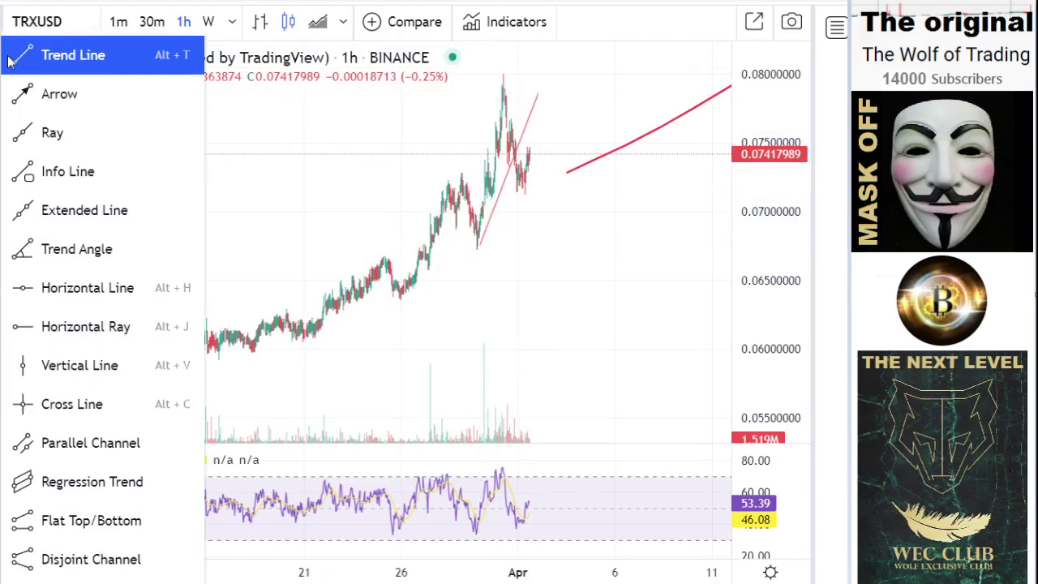
{"action": "left_click", "coordinate": [500, 68]}
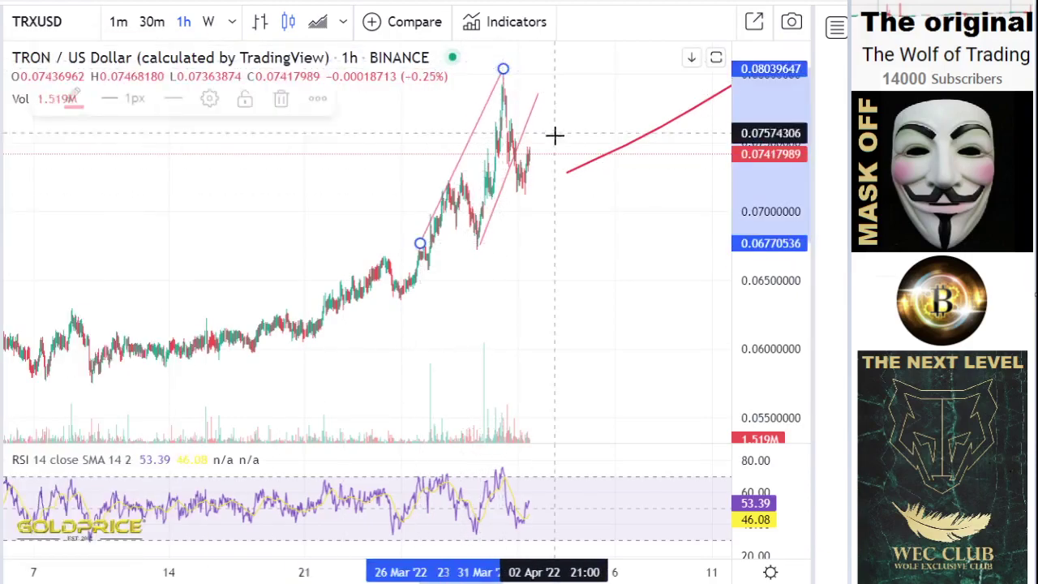
Brush a wavy red forecast from the latest TRXUSD price, ending at about 0.0669 on 9 April.
{"action": "left_click_drag", "start_coordinate": [521, 220], "coordinate": [416, 337]}
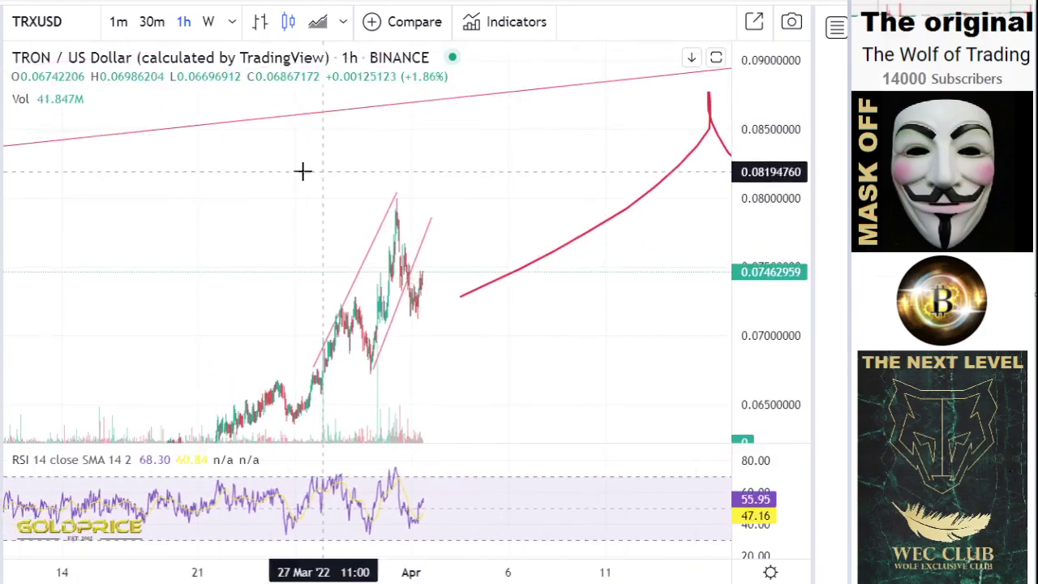
{"action": "left_click", "coordinate": [32, 132]}
{"action": "left_click_drag", "start_coordinate": [421, 260], "coordinate": [453, 225]}
{"action": "mouse_move", "coordinate": [487, 299]}
{"action": "left_mouse_down"}
{"action": "mouse_move", "coordinate": [522, 239]}
{"action": "mouse_move", "coordinate": [576, 378]}
{"action": "left_mouse_up"}
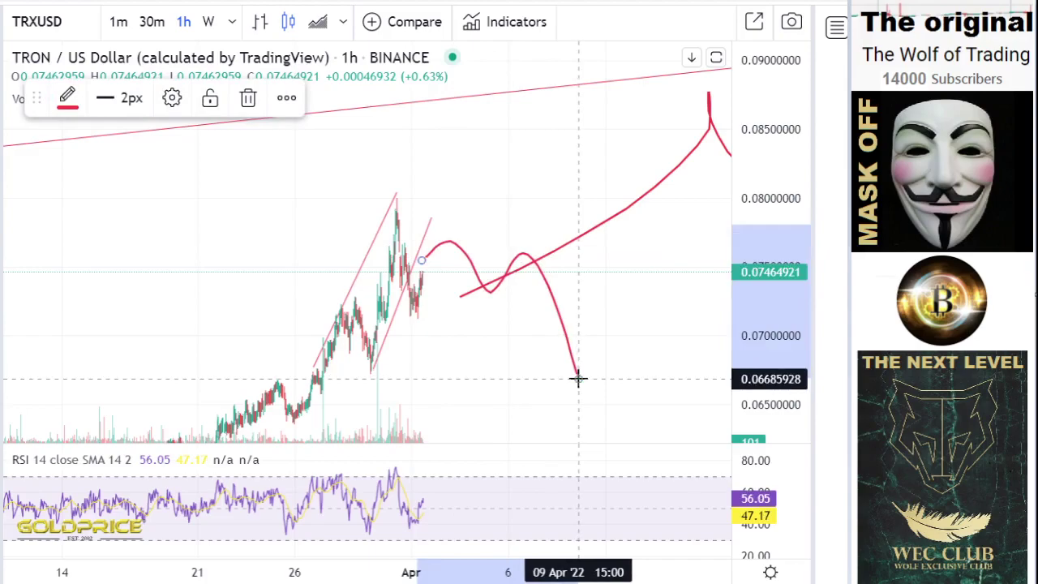
Shrink the RSI pane below the daily BTCUSD chart and compress the price scale to reach 100000.
{"action": "scroll", "coordinate": [575, 378], "scroll_direction": "down", "scroll_amount": 2}
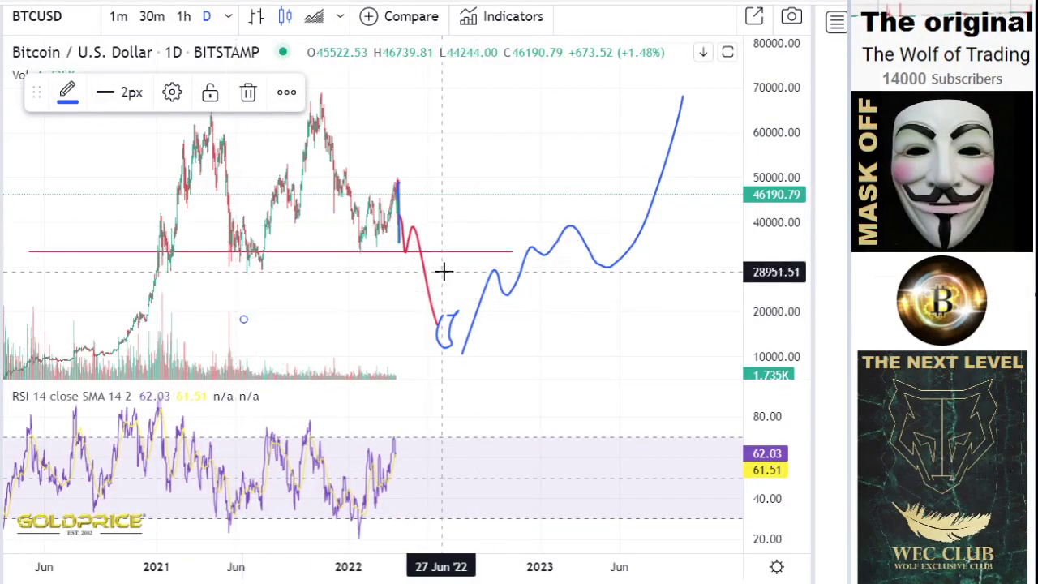
{"action": "scroll", "coordinate": [444, 271], "scroll_direction": "down", "scroll_amount": 1}
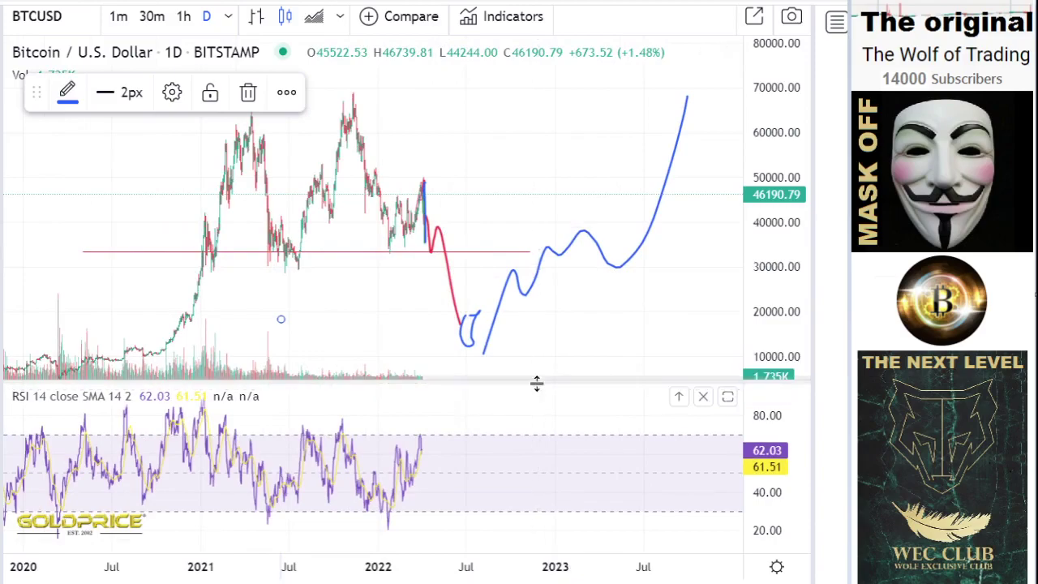
{"action": "left_click_drag", "start_coordinate": [536, 385], "coordinate": [557, 448]}
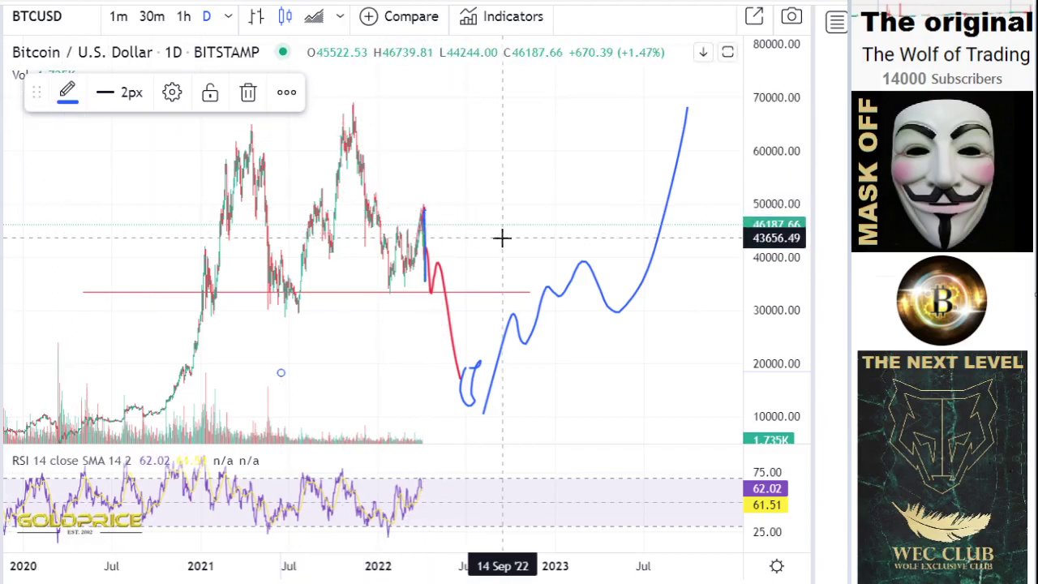
{"action": "left_click_drag", "start_coordinate": [736, 178], "coordinate": [747, 302]}
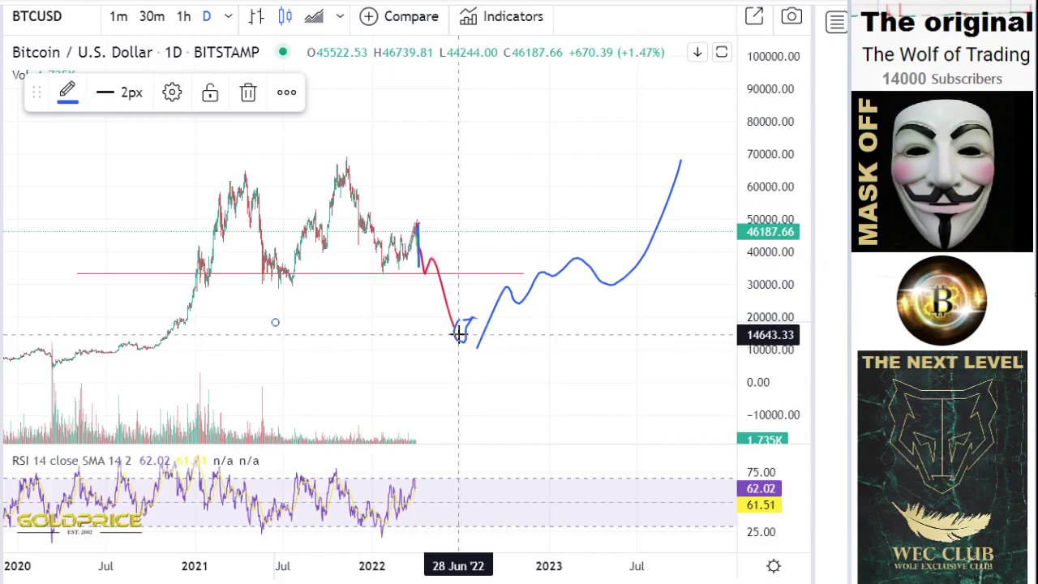
Switch the BTCUSD chart to the 4-hour interval and enlarge the price scale around the forecast paths.
{"action": "left_click", "coordinate": [230, 18]}
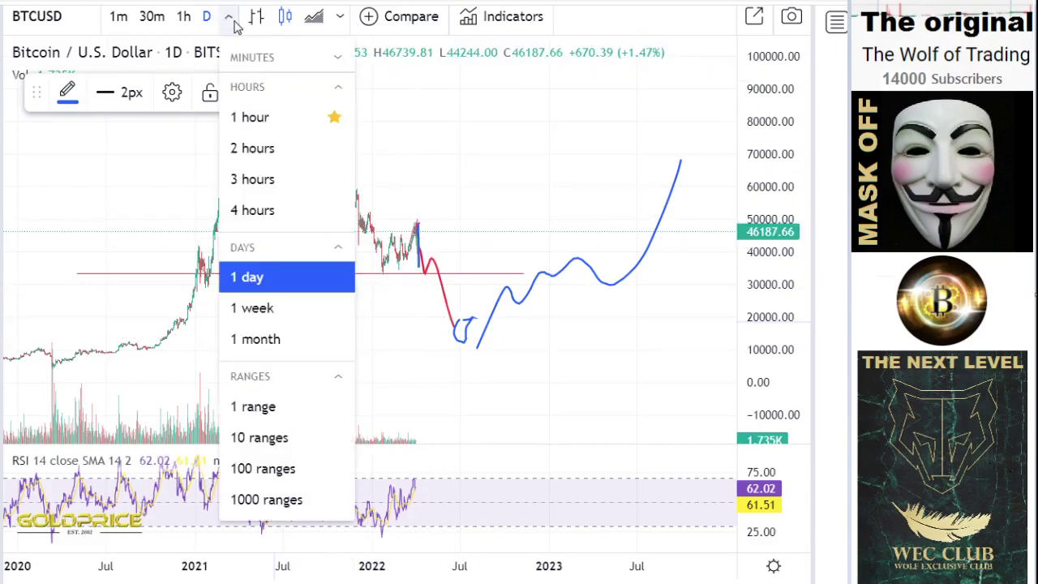
{"action": "left_click", "coordinate": [273, 209]}
{"action": "left_click_drag", "start_coordinate": [755, 351], "coordinate": [755, 275]}
{"action": "scroll", "coordinate": [478, 225], "scroll_direction": "up", "scroll_amount": 5}
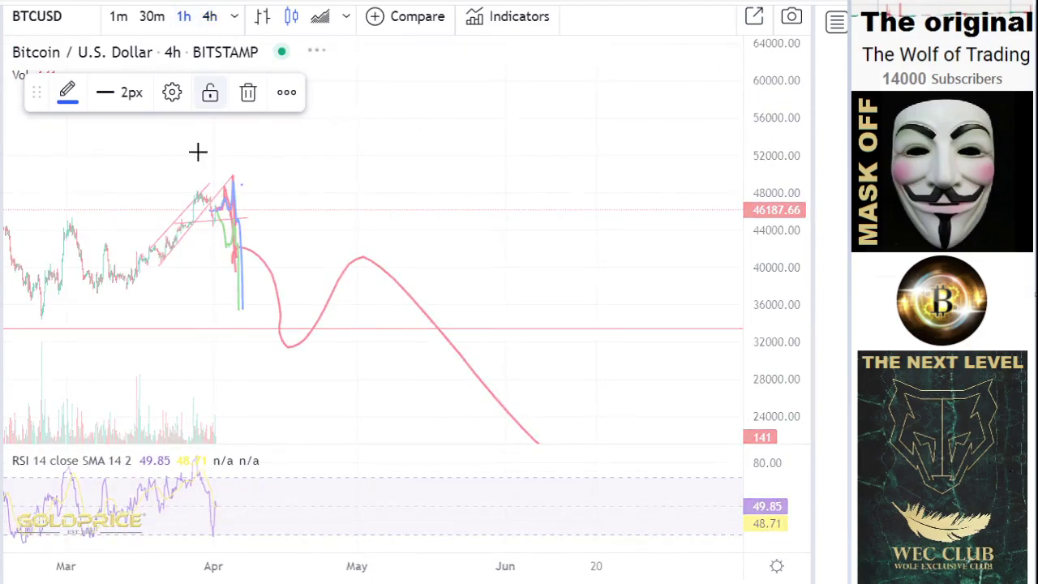
Step the BTCUSD chart down through the 1-hour to the 30-minute interval and enlarge the price scale around the early-April forecasts.
{"action": "type", "text": "1h"}
{"action": "key", "text": "Return"}
{"action": "left_click", "coordinate": [157, 22]}
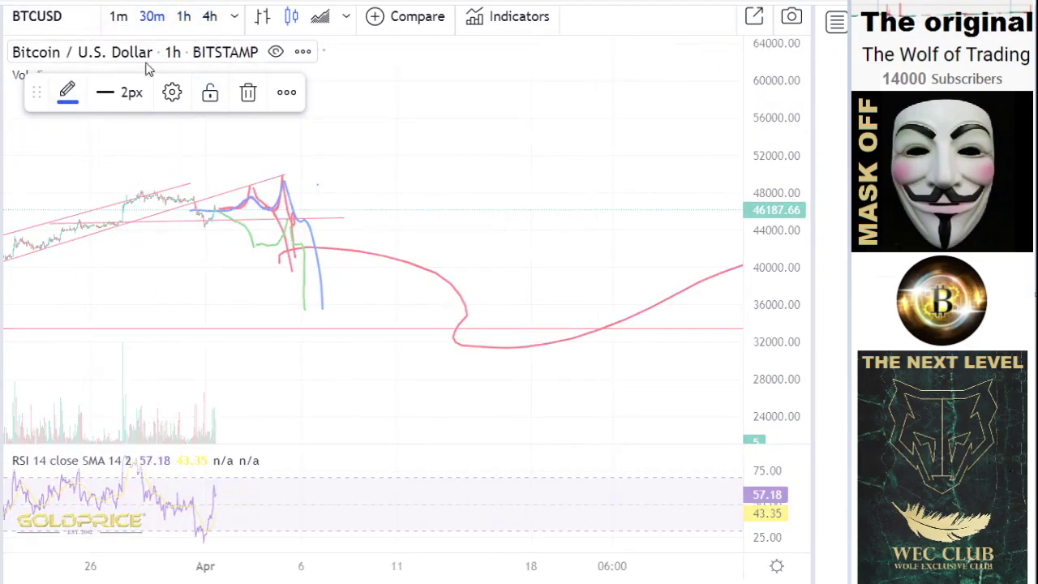
{"action": "left_click_drag", "start_coordinate": [217, 277], "coordinate": [428, 323]}
{"action": "mouse_move", "coordinate": [748, 313]}
{"action": "left_mouse_down"}
{"action": "mouse_move", "coordinate": [746, 76]}
{"action": "mouse_move", "coordinate": [747, 220]}
{"action": "left_mouse_up"}
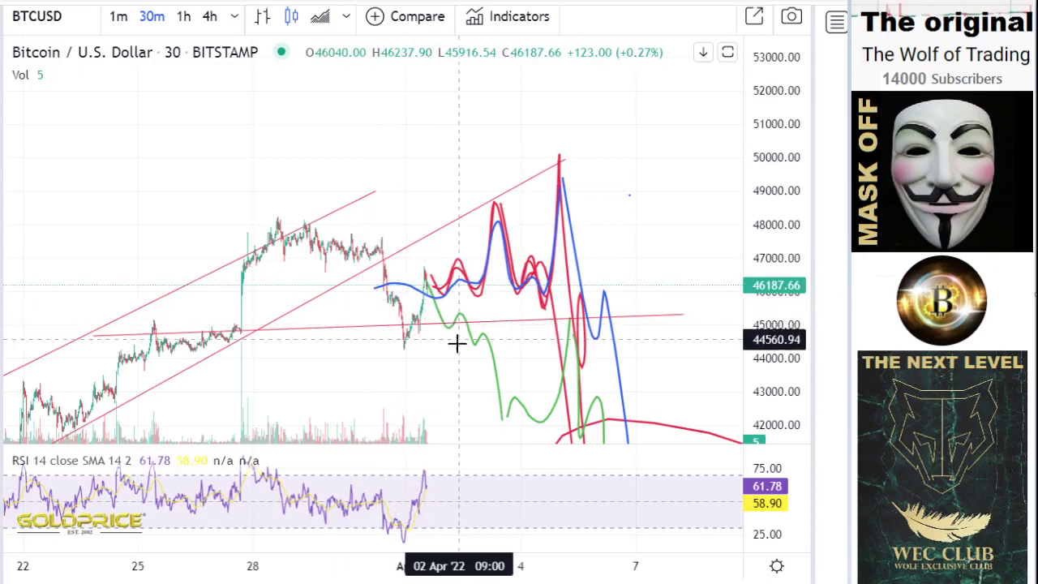
Examine the red, blue and green forecast paths on the 30-minute BTCUSD chart against the trend lines and the horizontal support line.
{"action": "left_click_drag", "start_coordinate": [422, 361], "coordinate": [371, 354]}
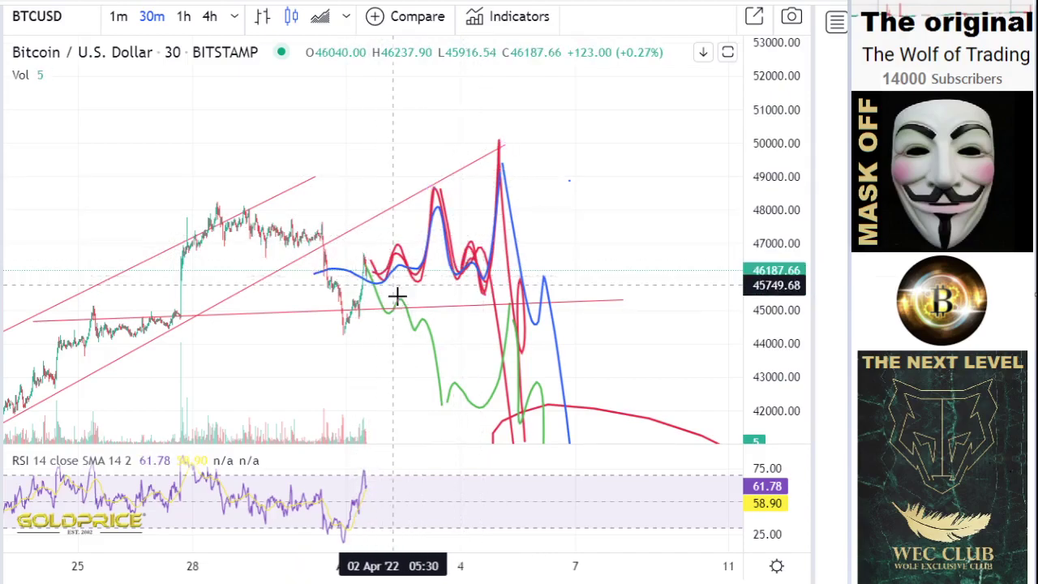
{"action": "left_click_drag", "start_coordinate": [386, 389], "coordinate": [370, 322]}
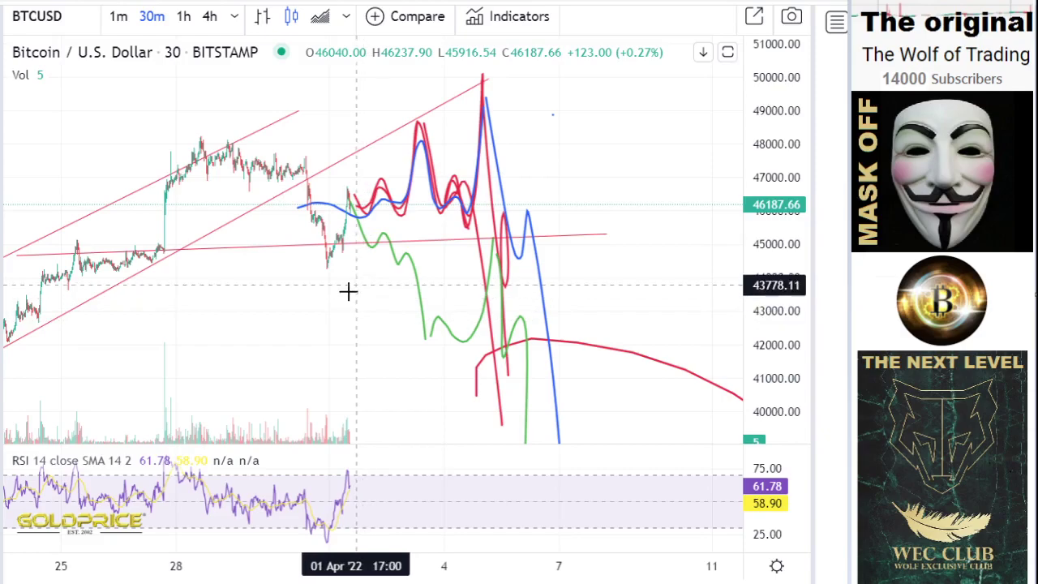
{"action": "left_click_drag", "start_coordinate": [348, 287], "coordinate": [337, 318]}
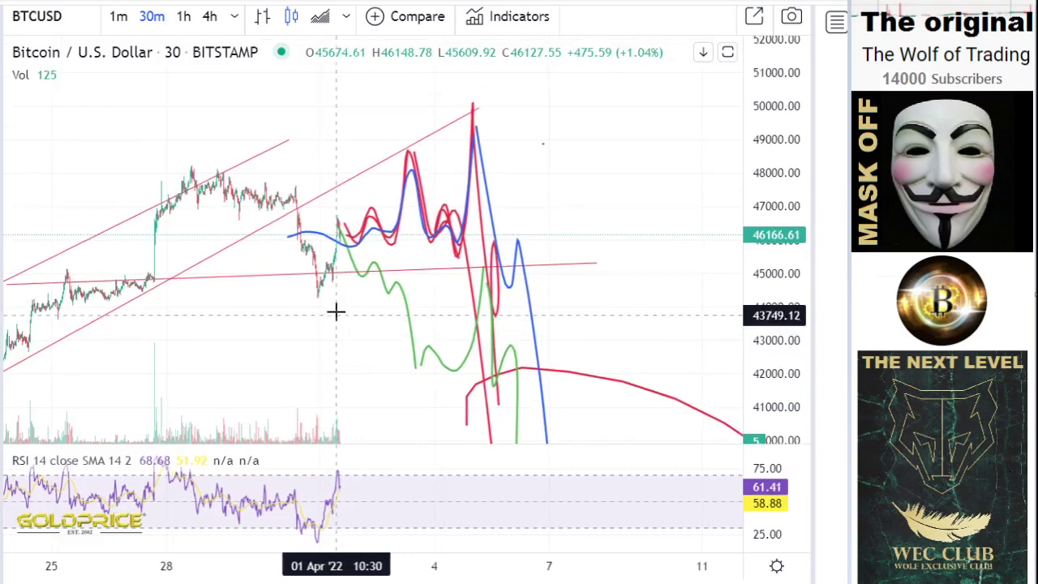
{"action": "left_click", "coordinate": [473, 114]}
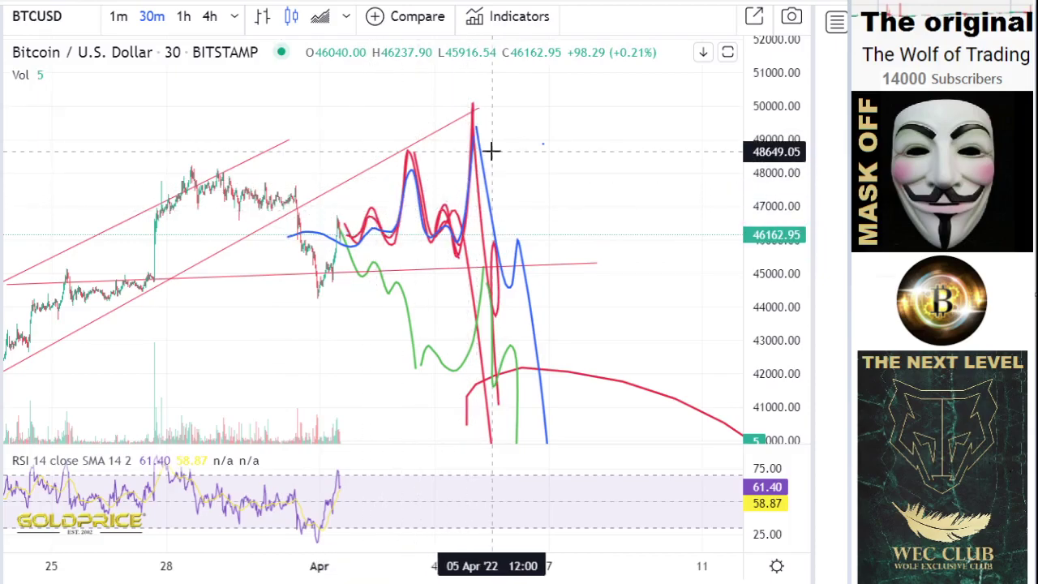
{"action": "scroll", "coordinate": [507, 162], "scroll_direction": "down", "scroll_amount": 5}
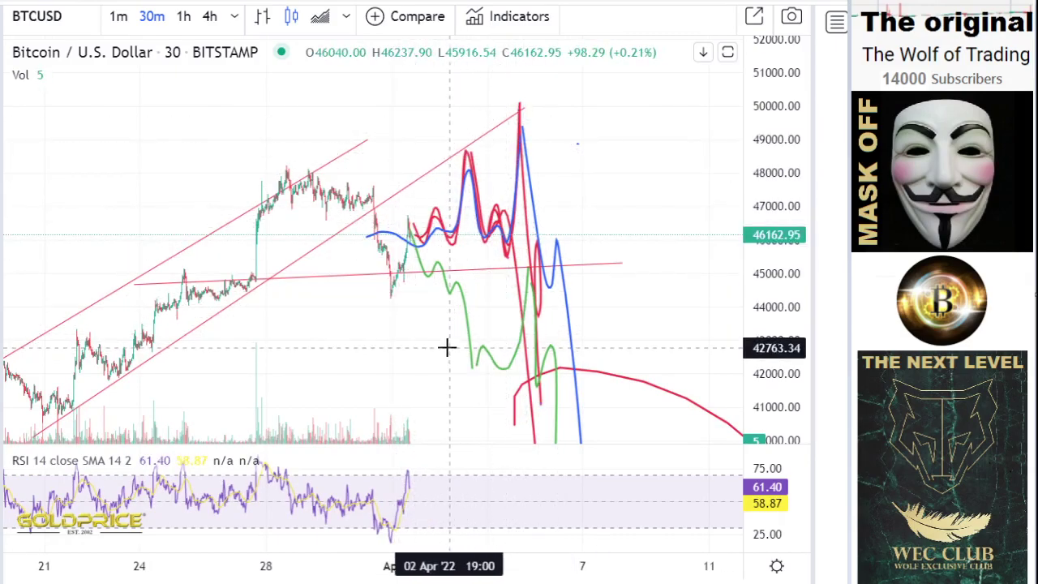
{"action": "scroll", "coordinate": [446, 281], "scroll_direction": "down", "scroll_amount": 3}
{"action": "scroll", "coordinate": [596, 352], "scroll_direction": "down", "scroll_amount": 4}
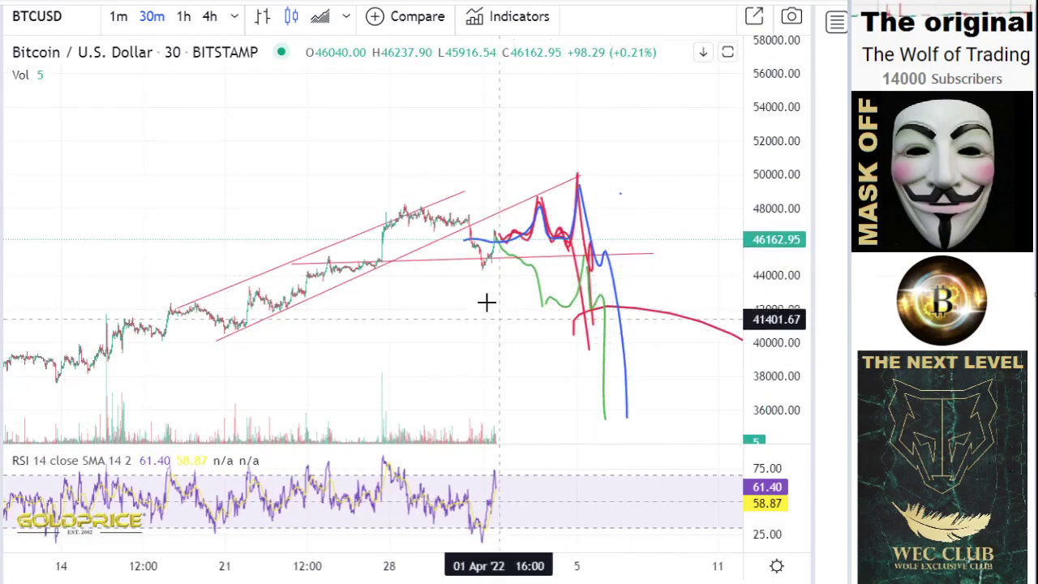
{"action": "left_click_drag", "start_coordinate": [502, 315], "coordinate": [471, 225]}
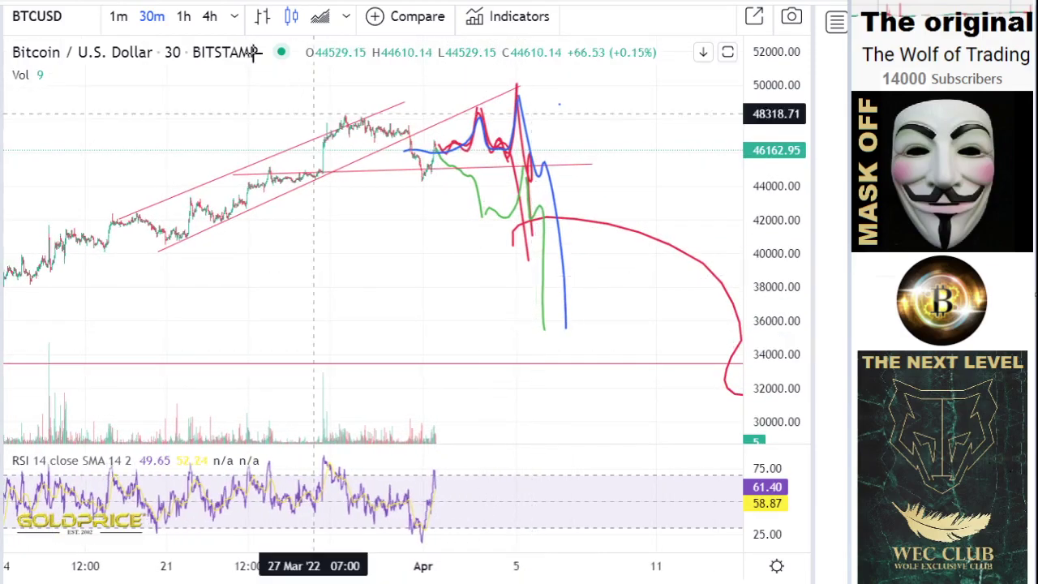
Review the BTCUSD forecast on the 4-hour interval with a wider price range, and return the chart to the 1-day interval.
{"action": "left_click", "coordinate": [219, 21]}
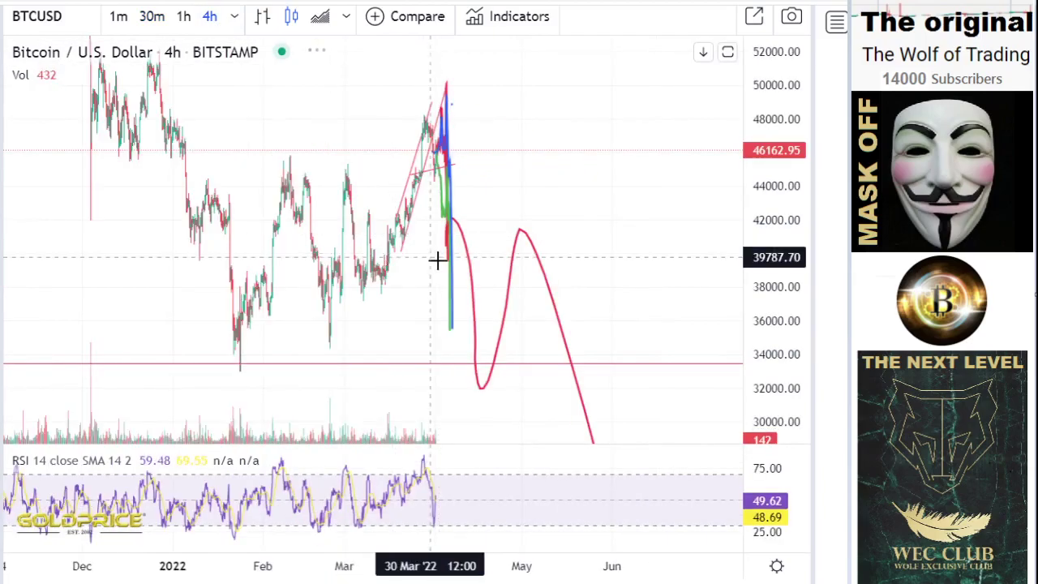
{"action": "left_click_drag", "start_coordinate": [764, 264], "coordinate": [765, 297]}
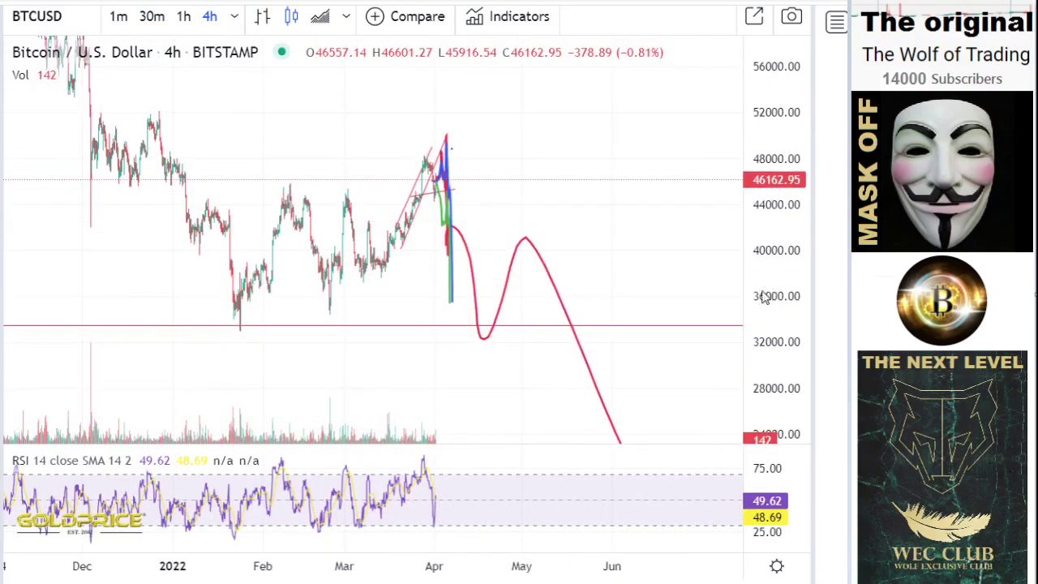
{"action": "left_click", "coordinate": [234, 16]}
{"action": "left_click", "coordinate": [277, 280]}
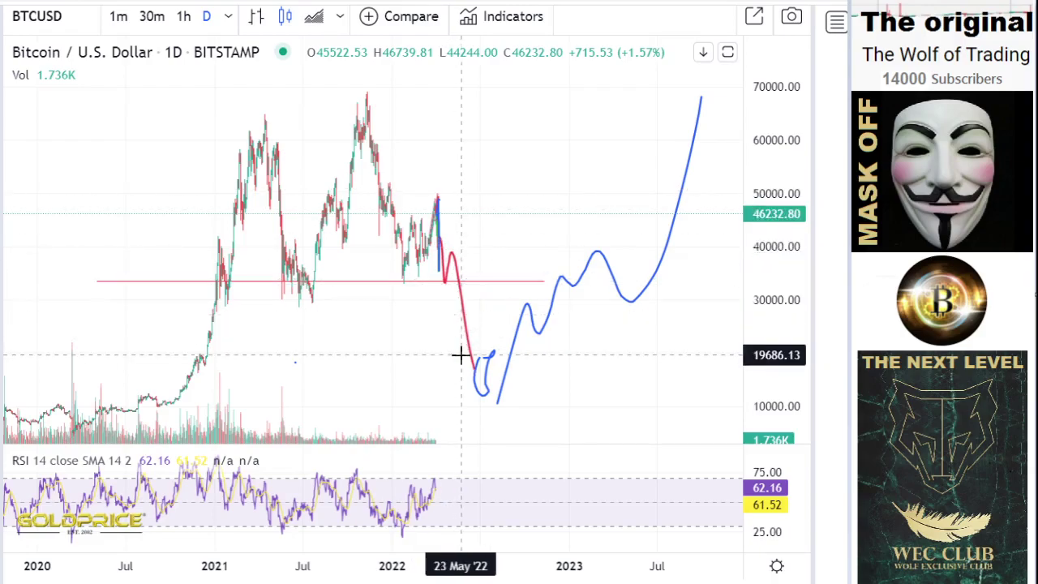
Inspect the red forecast path that falls below the horizontal support line on the daily BTCUSD chart.
{"action": "left_click", "coordinate": [463, 314]}
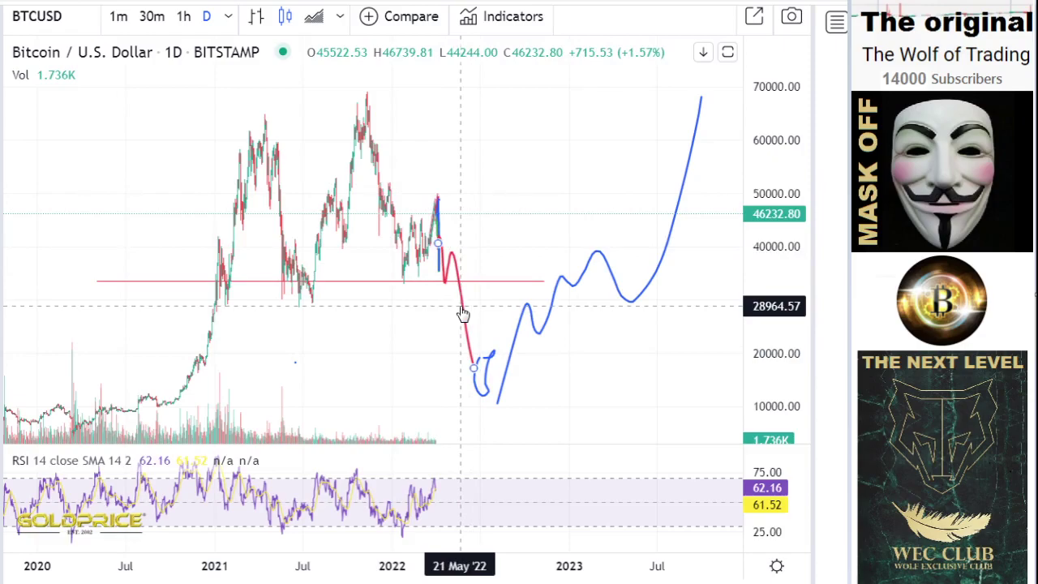
{"action": "left_click", "coordinate": [2, 25]}
{"action": "left_click", "coordinate": [1, 25]}
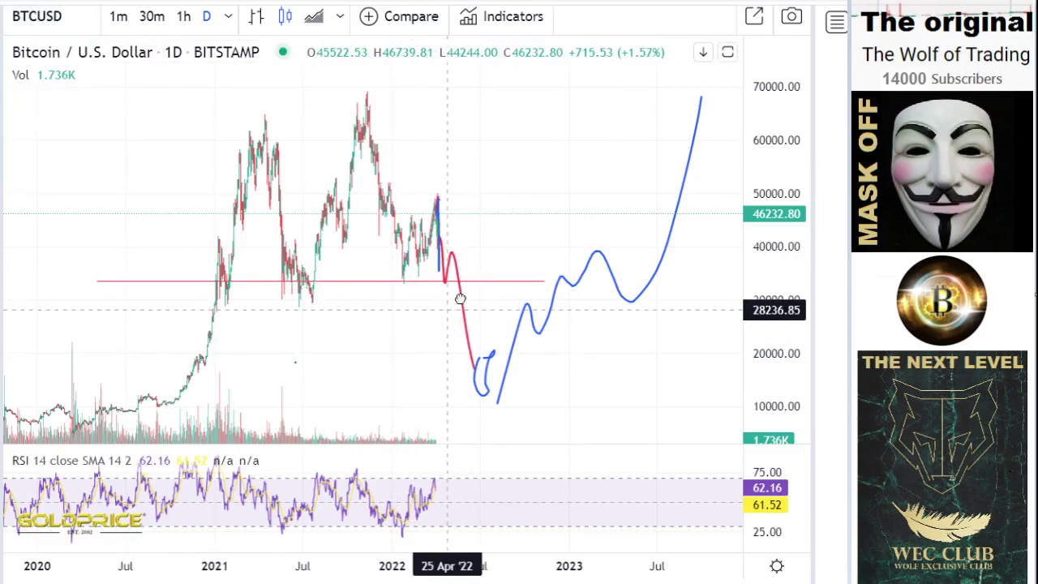
Brush a blue continuation of the daily BTCUSD forecast from its peak near 67,000, dipping to about 44,000 and rising to about 92,000.
{"action": "left_click_drag", "start_coordinate": [463, 301], "coordinate": [517, 268]}
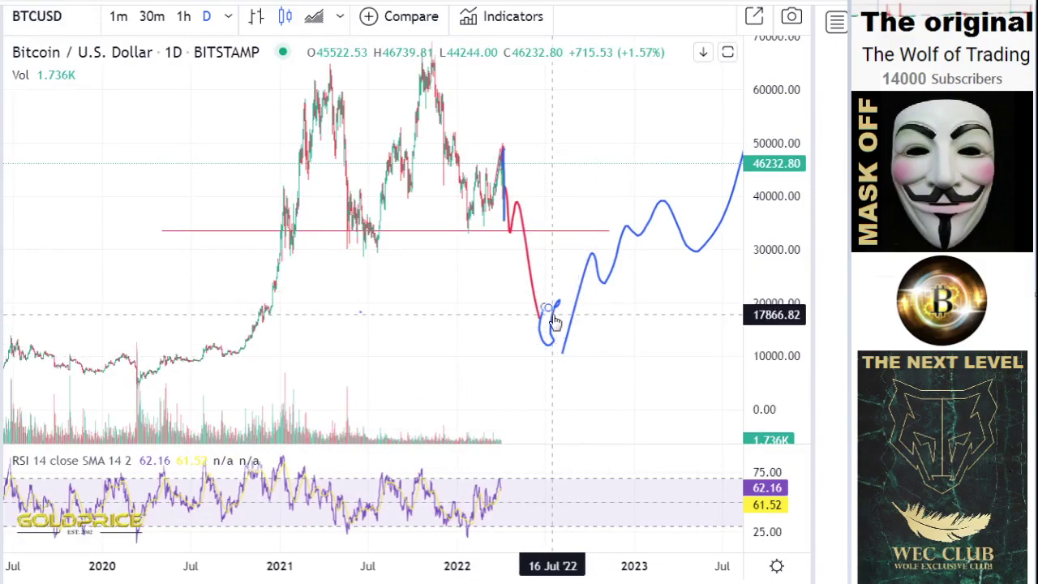
{"action": "left_click_drag", "start_coordinate": [561, 196], "coordinate": [542, 216]}
{"action": "left_click_drag", "start_coordinate": [778, 192], "coordinate": [777, 223]}
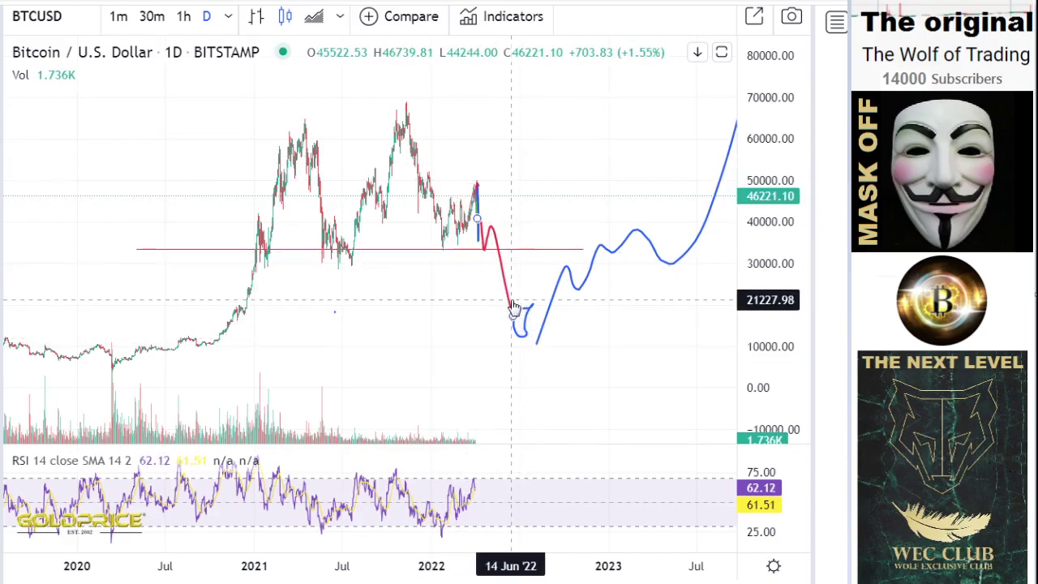
{"action": "left_click_drag", "start_coordinate": [522, 283], "coordinate": [292, 352]}
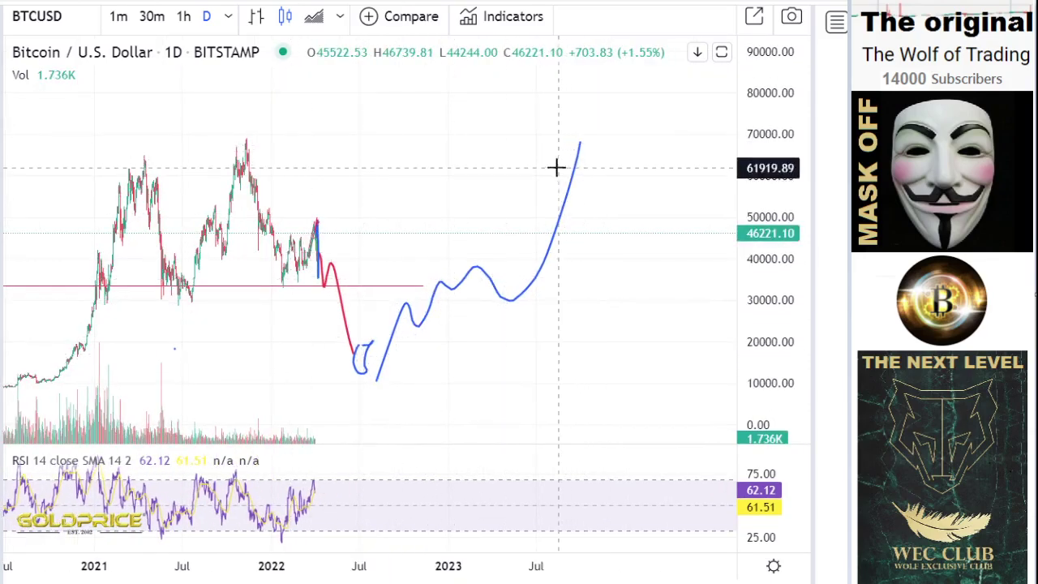
{"action": "left_click_drag", "start_coordinate": [503, 189], "coordinate": [425, 211]}
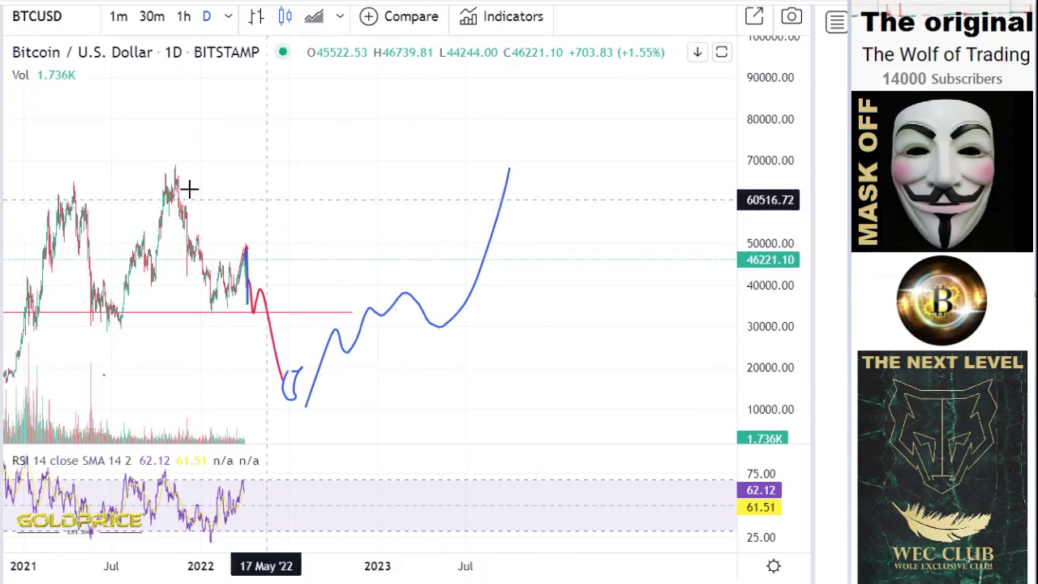
{"action": "left_click", "coordinate": [2, 130]}
{"action": "left_click", "coordinate": [40, 130]}
{"action": "mouse_move", "coordinate": [515, 163]}
{"action": "left_mouse_down"}
{"action": "mouse_move", "coordinate": [614, 253]}
{"action": "mouse_move", "coordinate": [706, 67]}
{"action": "left_mouse_up"}
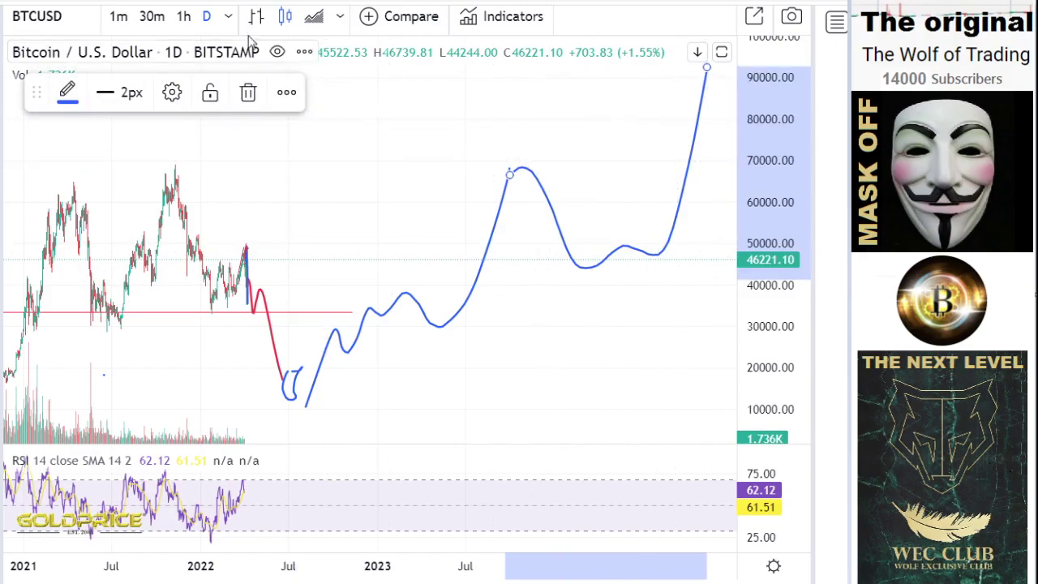
Switch the BTCUSD chart to the 1-week interval and widen the price range to about 200,000.
{"action": "left_click", "coordinate": [228, 16]}
{"action": "left_click", "coordinate": [278, 306]}
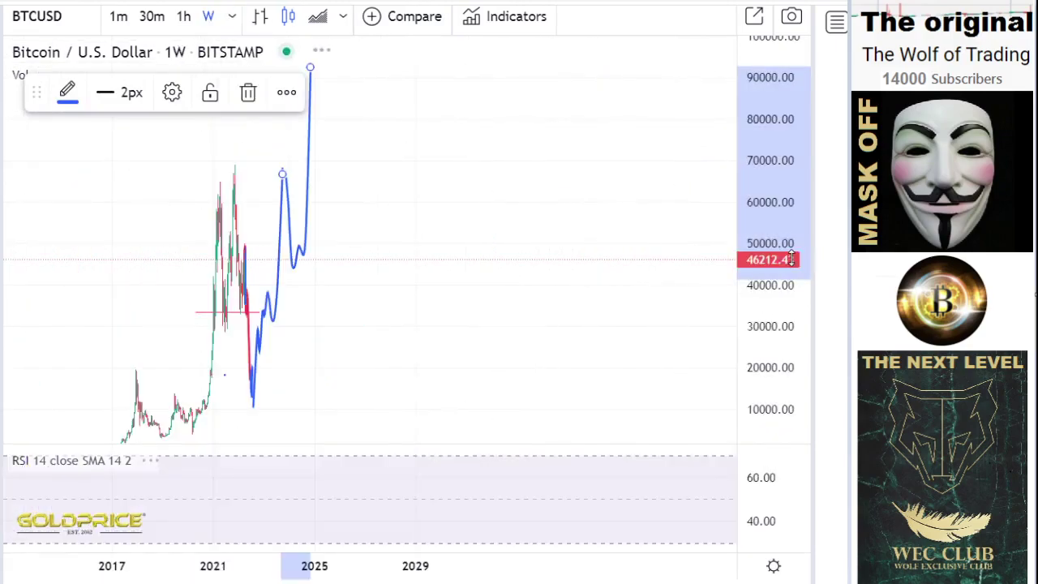
{"action": "left_click_drag", "start_coordinate": [780, 188], "coordinate": [748, 413]}
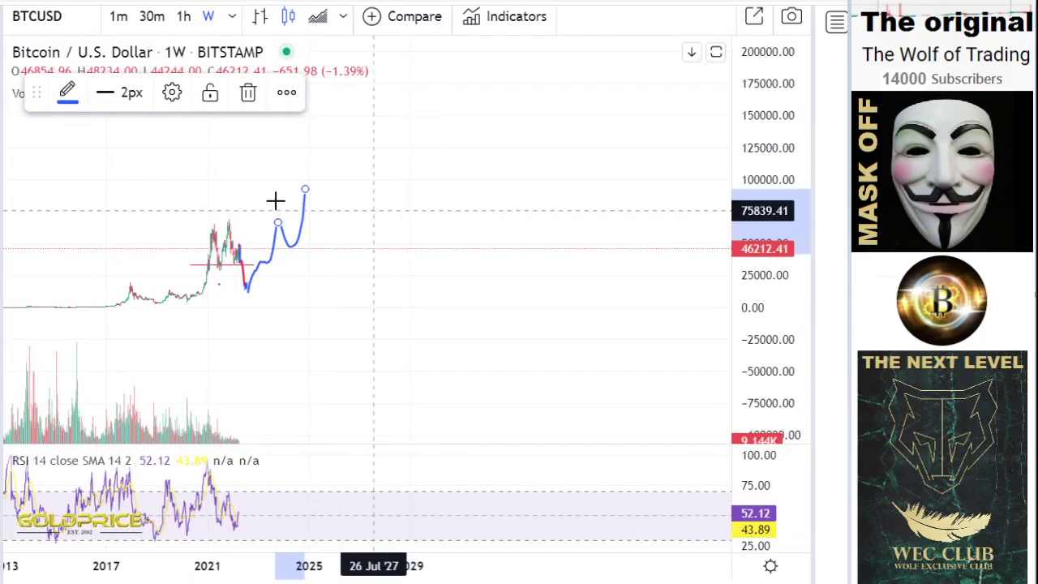
Brush another blue forecast segment from the path's end near 94,000, dipping to about 80,000 and rising to about 103,000 in 2026.
{"action": "left_click", "coordinate": [2, 127]}
{"action": "left_click", "coordinate": [23, 128]}
{"action": "mouse_move", "coordinate": [306, 189]}
{"action": "left_mouse_down"}
{"action": "mouse_move", "coordinate": [331, 211]}
{"action": "mouse_move", "coordinate": [341, 175]}
{"action": "left_mouse_up"}
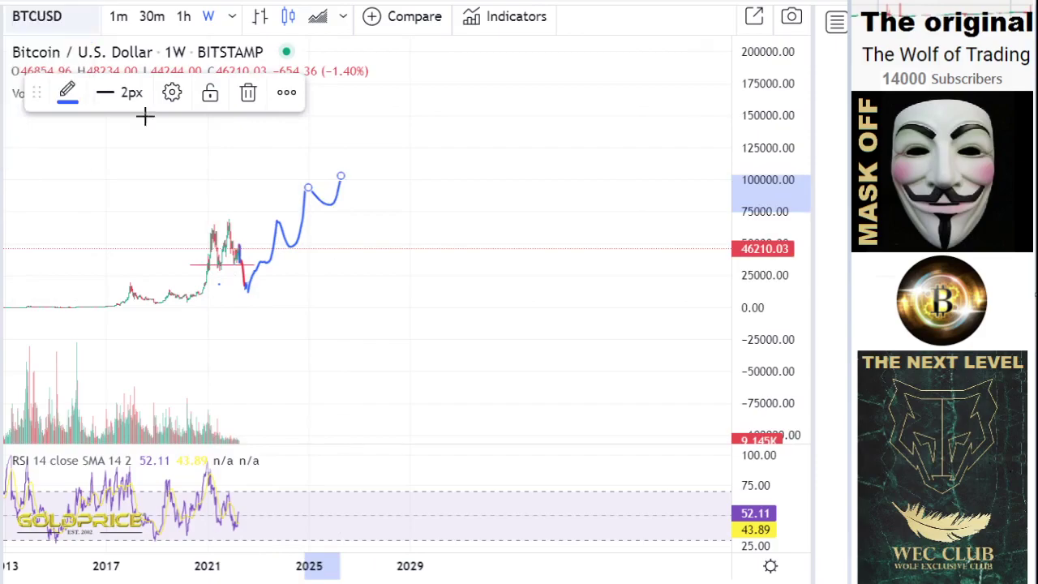
Examine the extended blue forecast path through 2026 against the full weekly BTCUSD price history, with the price scale enlarged.
{"action": "left_click_drag", "start_coordinate": [395, 278], "coordinate": [538, 341]}
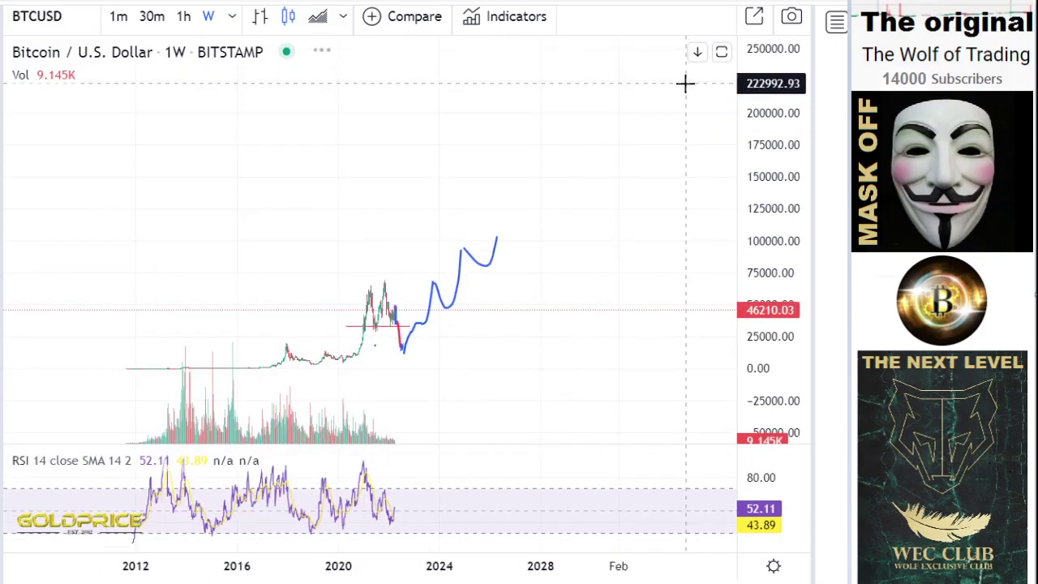
{"action": "left_click_drag", "start_coordinate": [479, 352], "coordinate": [612, 306]}
{"action": "scroll", "coordinate": [584, 331], "scroll_direction": "up", "scroll_amount": 2}
{"action": "scroll", "coordinate": [584, 331], "scroll_direction": "up", "scroll_amount": 5}
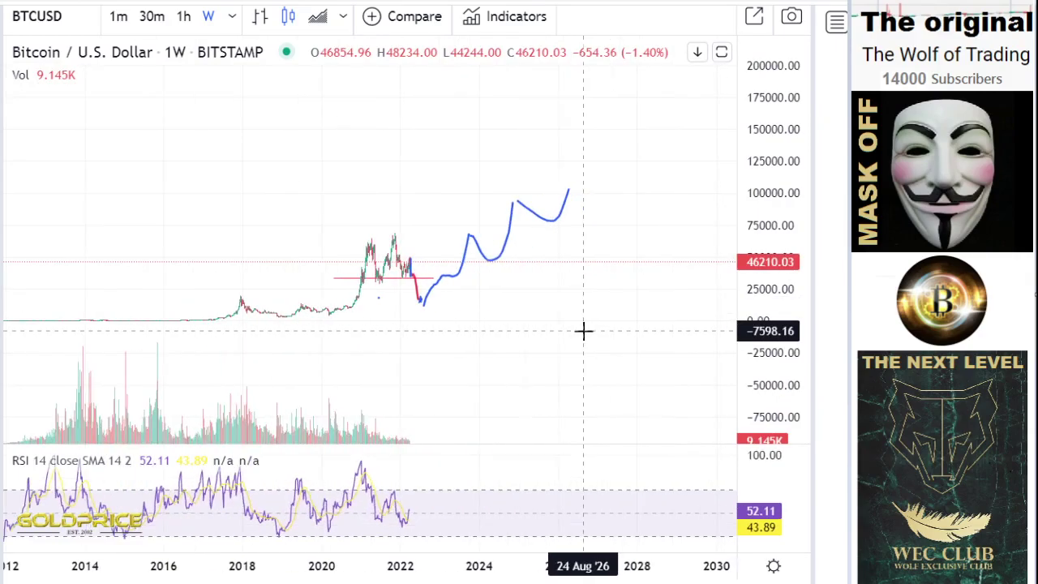
{"action": "mouse_move", "coordinate": [431, 334]}
{"action": "left_mouse_down"}
{"action": "mouse_move", "coordinate": [521, 364]}
{"action": "mouse_move", "coordinate": [653, 360]}
{"action": "left_mouse_up"}
{"action": "scroll", "coordinate": [649, 357], "scroll_direction": "up", "scroll_amount": 4}
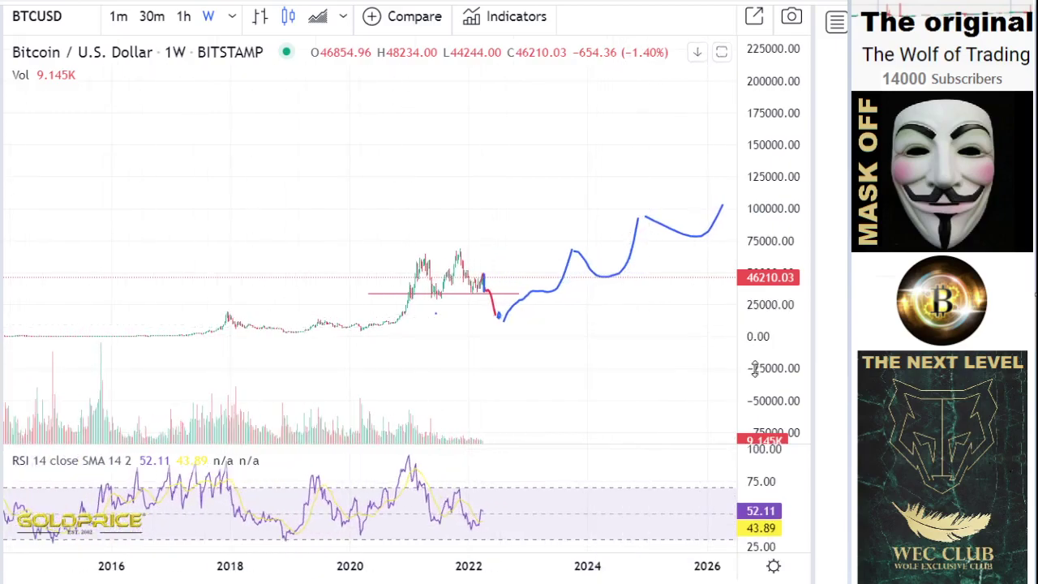
{"action": "left_click_drag", "start_coordinate": [753, 371], "coordinate": [724, 182]}
{"action": "left_click_drag", "start_coordinate": [598, 365], "coordinate": [668, 317]}
{"action": "scroll", "coordinate": [667, 317], "scroll_direction": "up", "scroll_amount": 3}
{"action": "left_click_drag", "start_coordinate": [602, 319], "coordinate": [292, 366]}
{"action": "left_click_drag", "start_coordinate": [594, 331], "coordinate": [459, 359]}
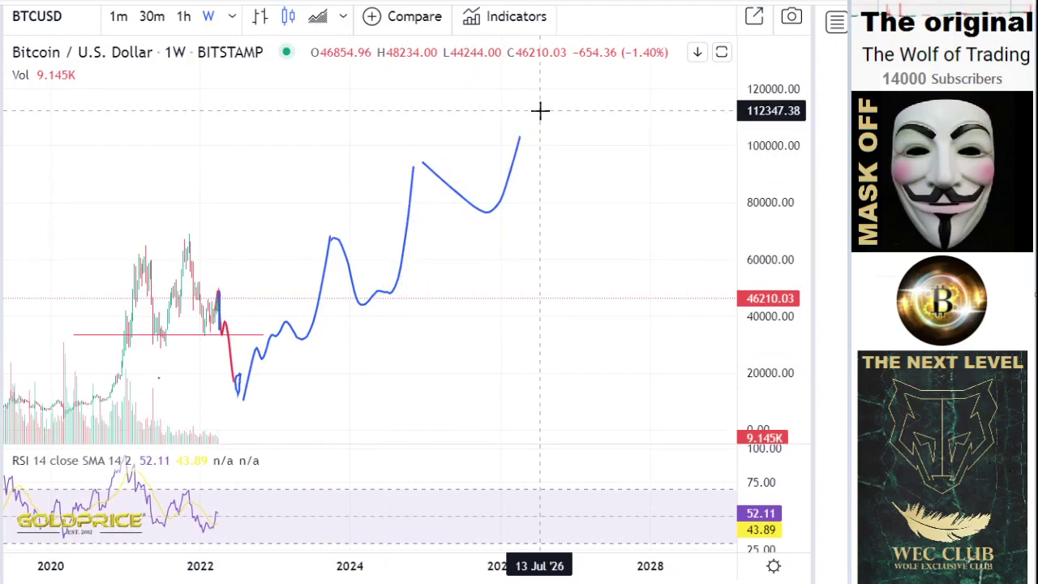
Draw a trend line along the 2021 highs from about 62,863 on 11 Jan '21 to about 66,958 on 07 Oct '24.
{"action": "left_click_drag", "start_coordinate": [550, 294], "coordinate": [631, 254]}
{"action": "left_click_drag", "start_coordinate": [454, 328], "coordinate": [637, 323]}
{"action": "scroll", "coordinate": [622, 322], "scroll_direction": "up", "scroll_amount": 5}
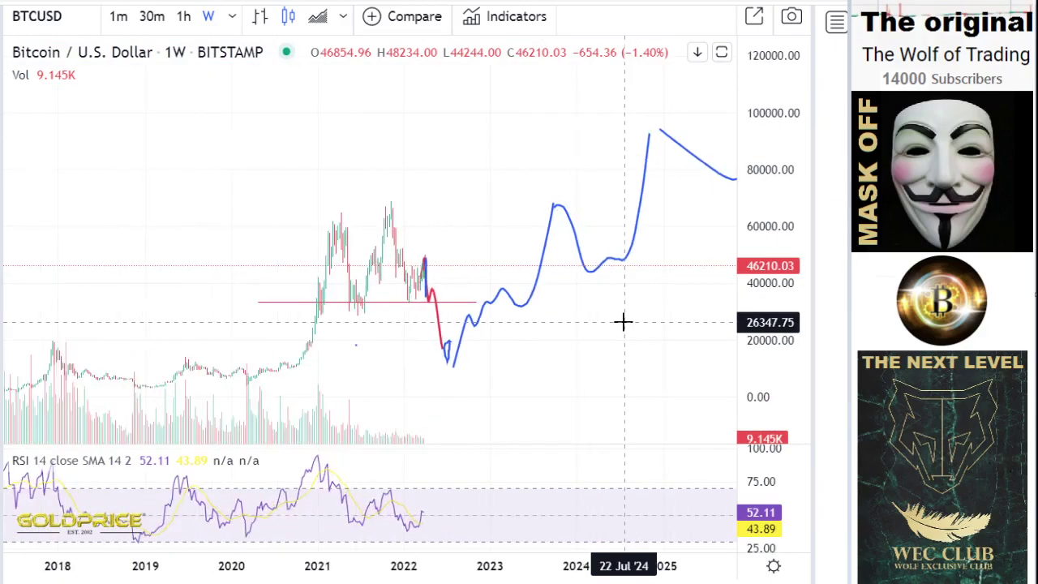
{"action": "left_click_drag", "start_coordinate": [472, 212], "coordinate": [514, 206]}
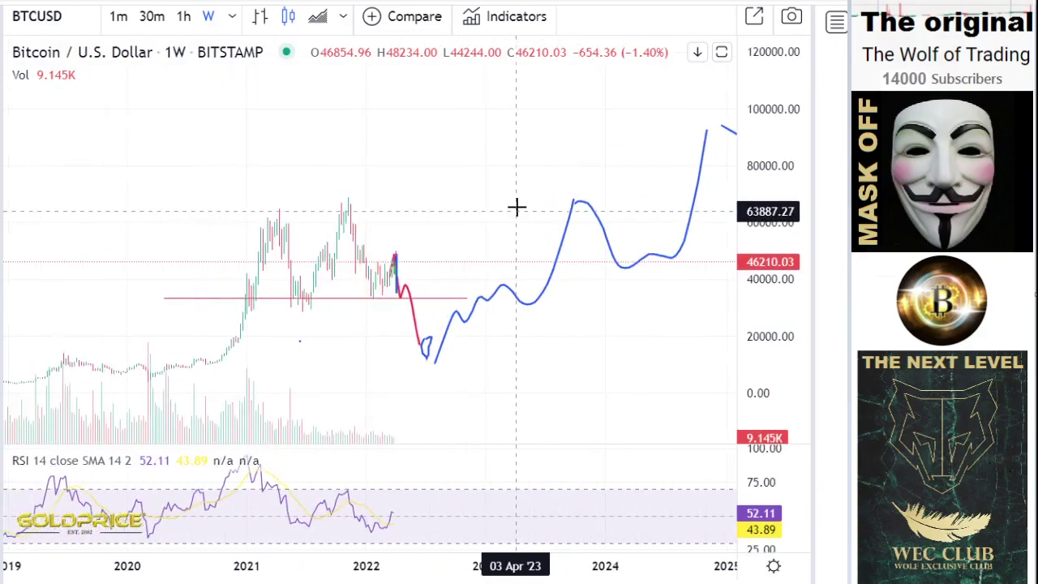
{"action": "scroll", "coordinate": [515, 206], "scroll_direction": "up", "scroll_amount": 3}
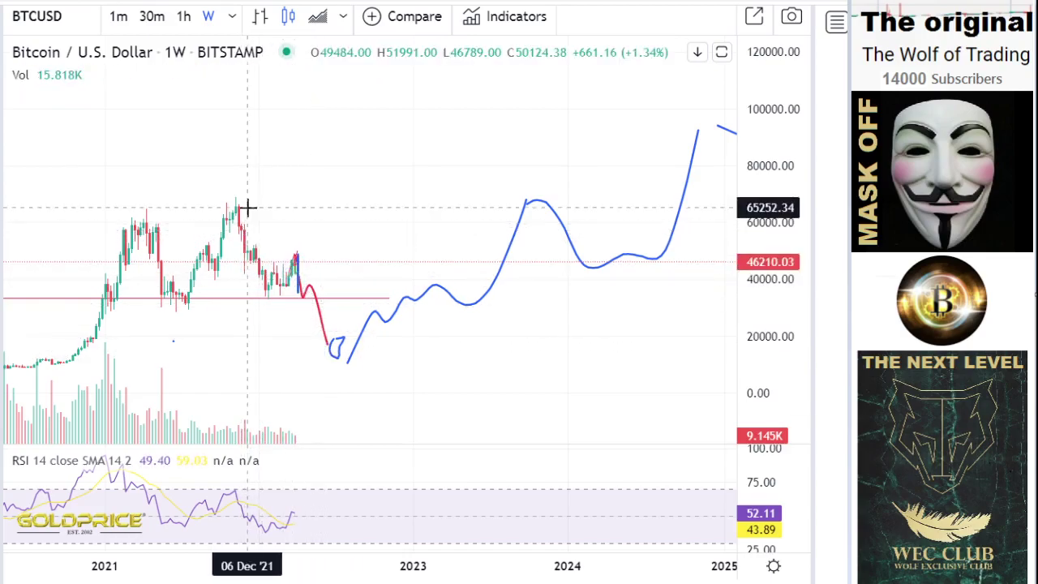
{"action": "left_click", "coordinate": [2, 54]}
{"action": "left_click", "coordinate": [29, 55]}
{"action": "left_click", "coordinate": [108, 214]}
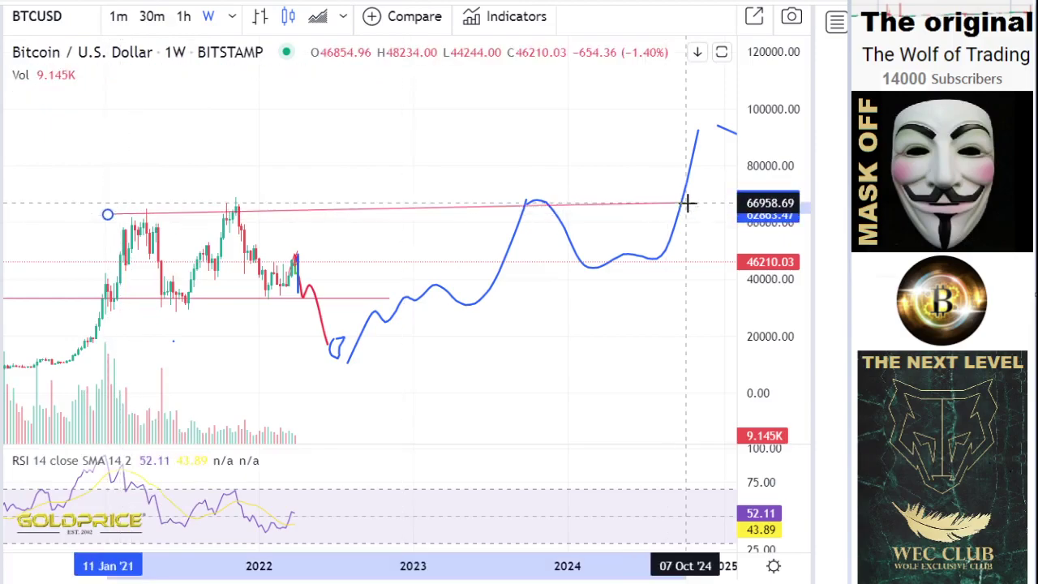
{"action": "left_click", "coordinate": [454, 211]}
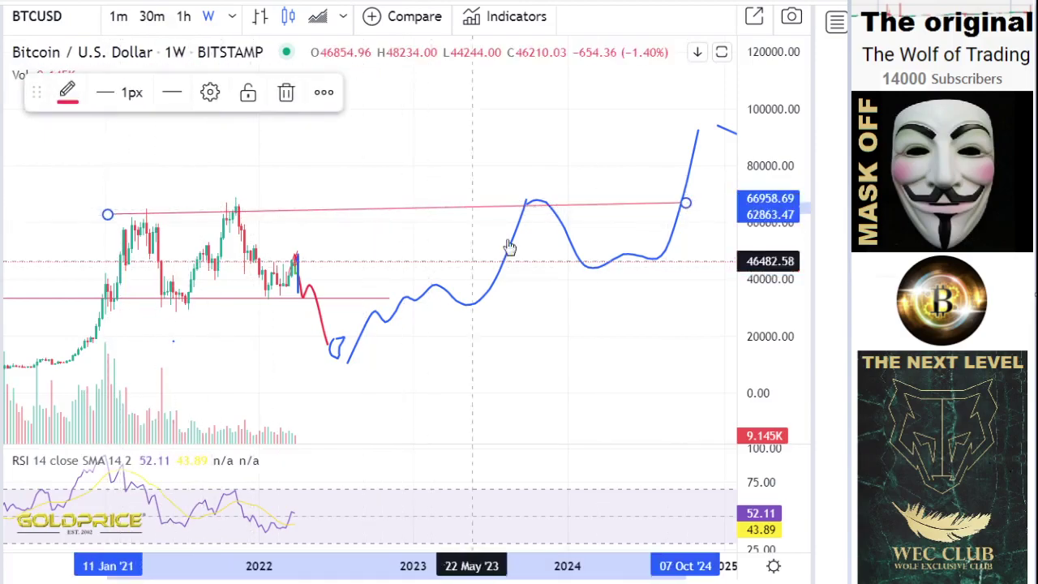
Inspect where the blue forecast path meets the new trend line along the 2021 highs.
{"action": "left_click", "coordinate": [5, 17]}
{"action": "left_click", "coordinate": [28, 24]}
{"action": "left_click_drag", "start_coordinate": [432, 195], "coordinate": [271, 248]}
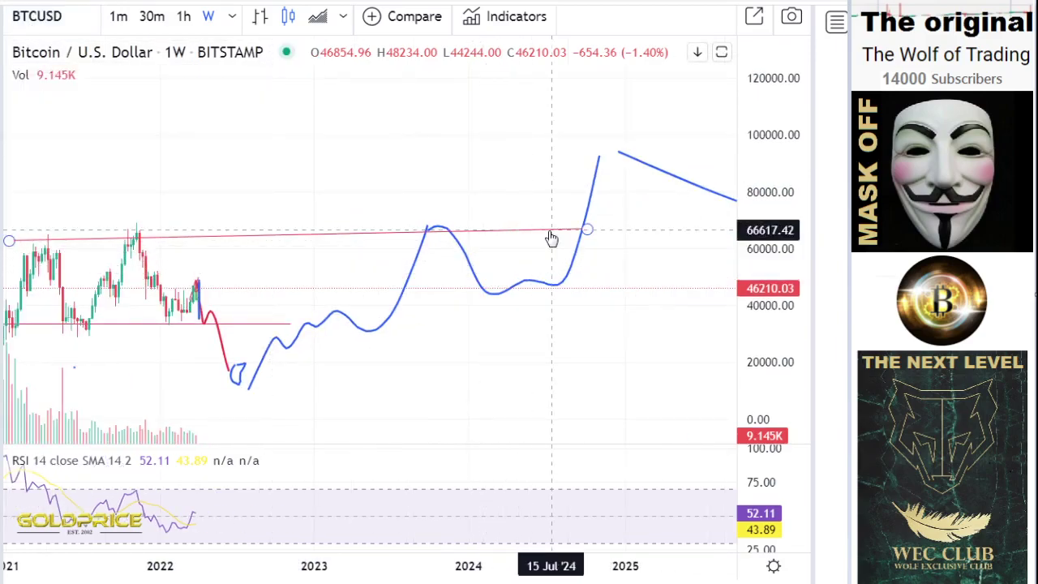
{"action": "left_click_drag", "start_coordinate": [398, 214], "coordinate": [442, 205]}
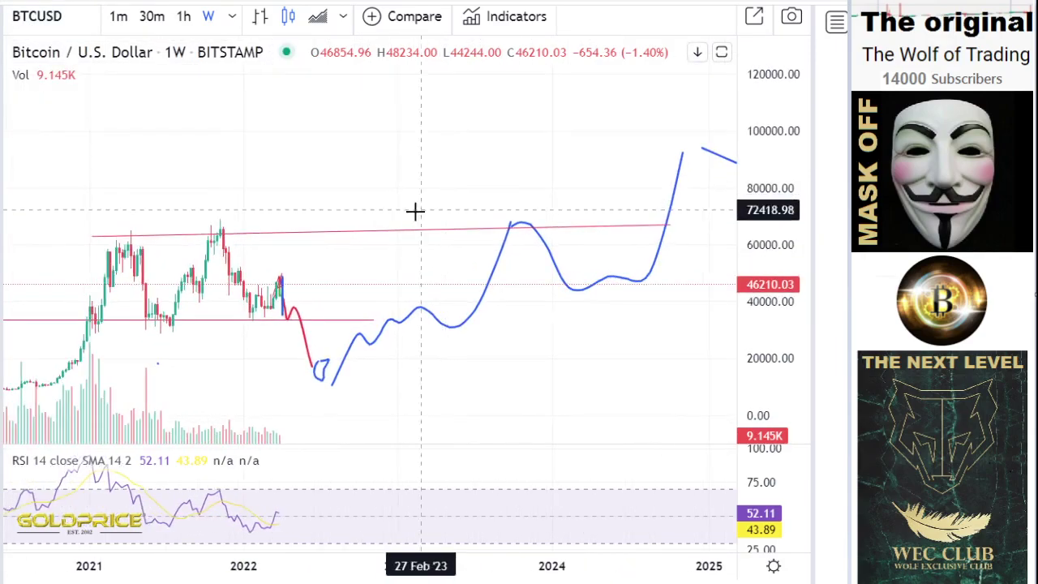